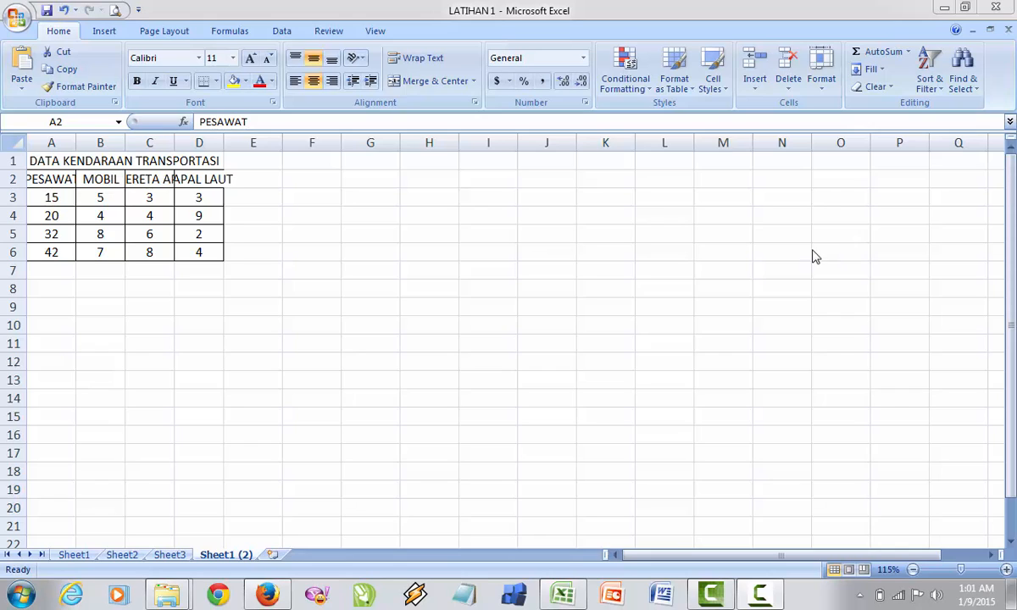
left_click(201, 293)
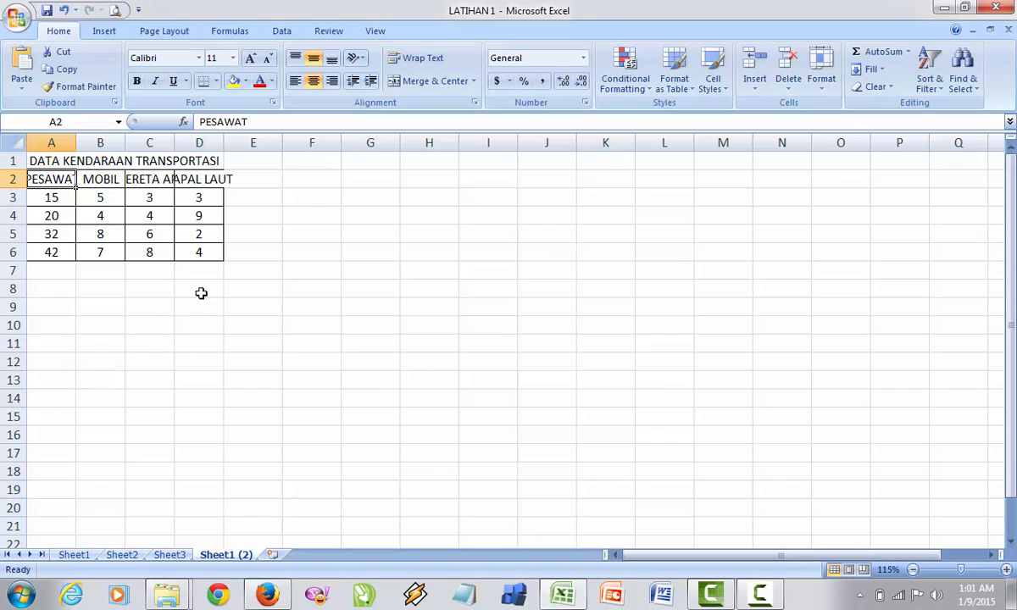
left_click_drag(203, 290, 51, 271)
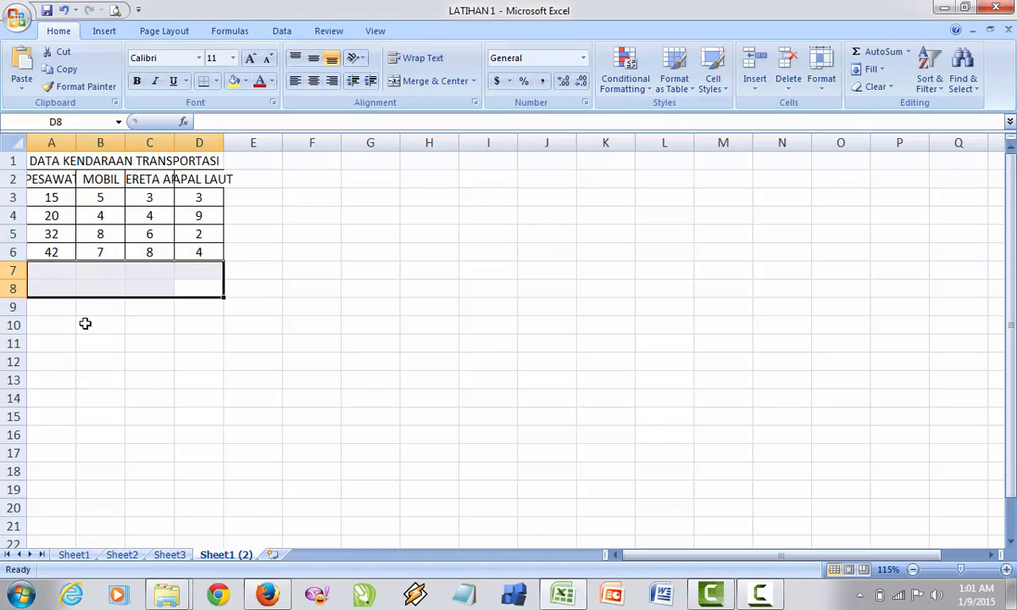
left_click(85, 323)
left_click(64, 291)
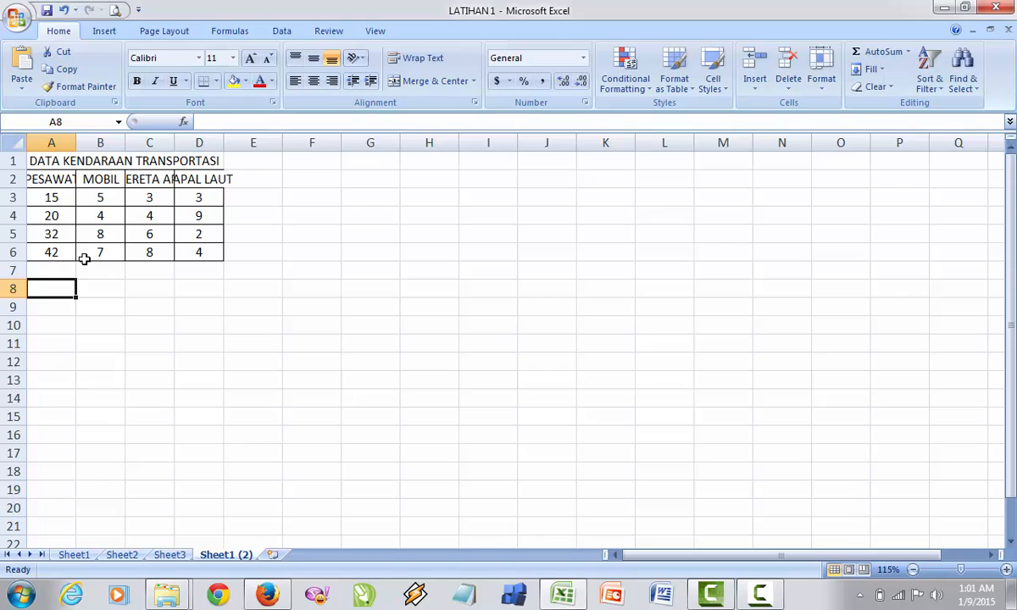
left_click(87, 291)
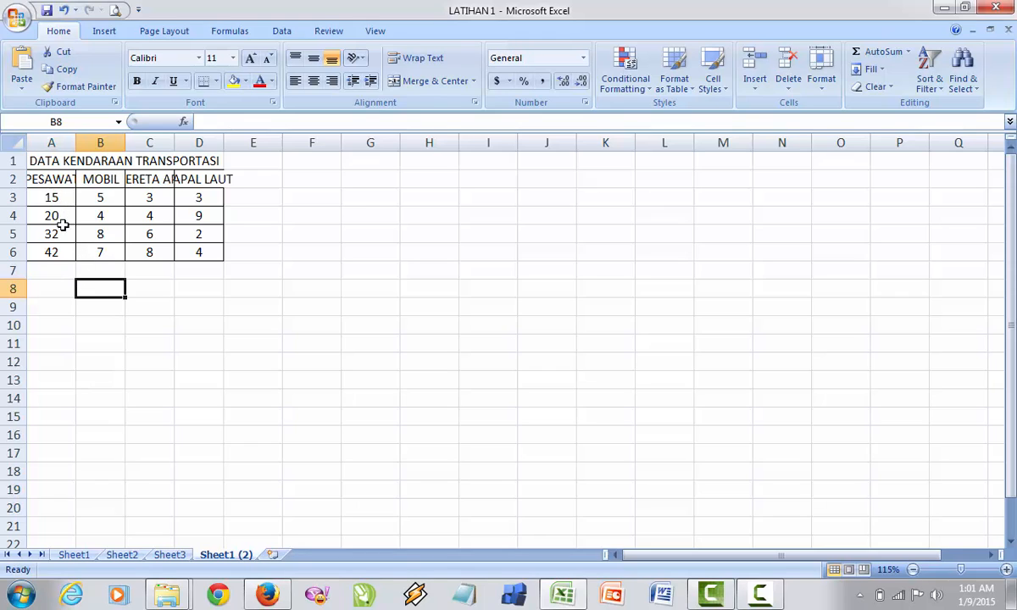
left_click(52, 181)
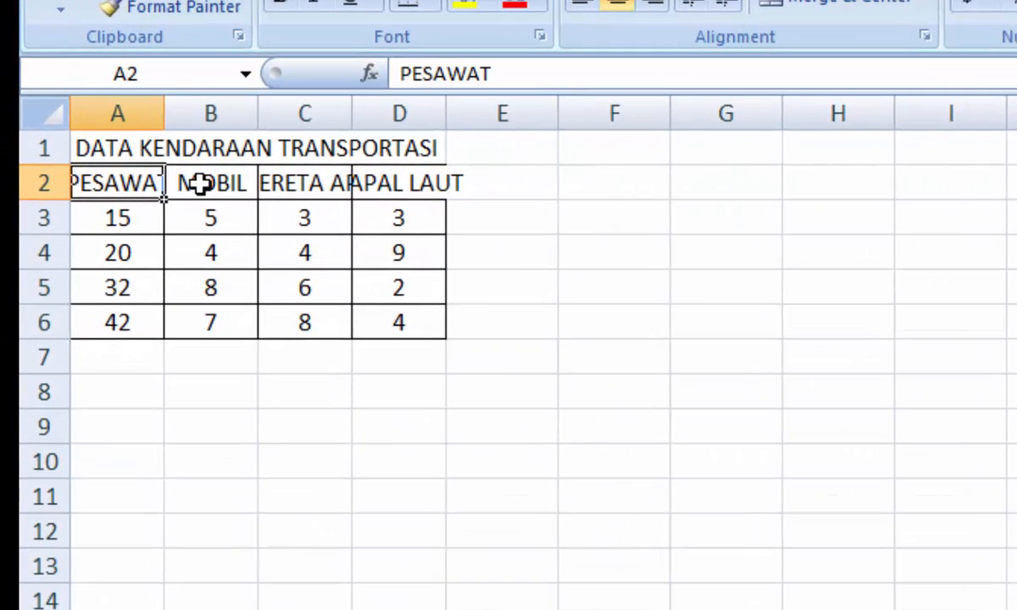
left_click(199, 184)
left_click(219, 521)
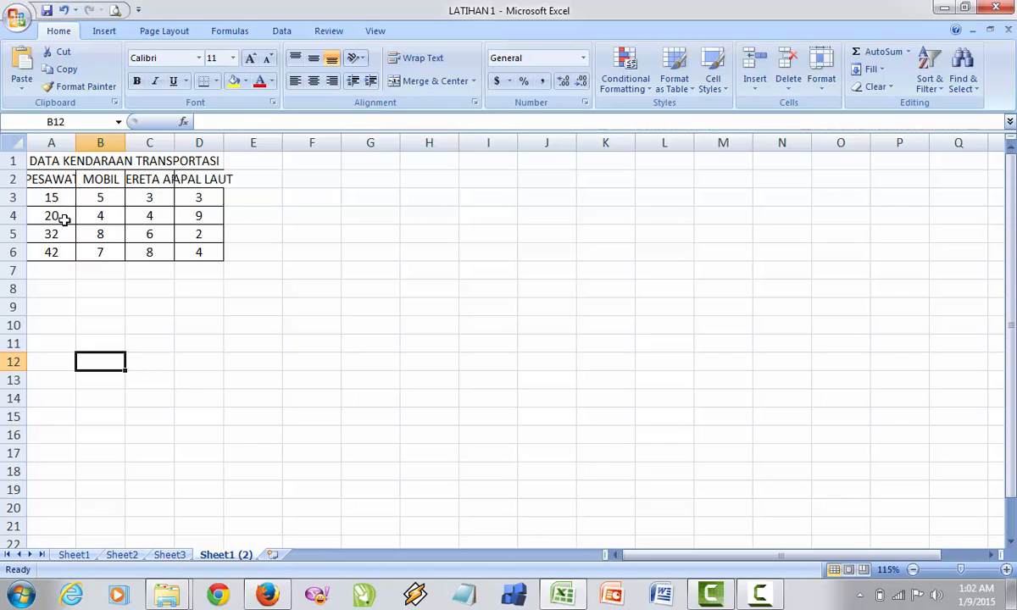
left_click(81, 231)
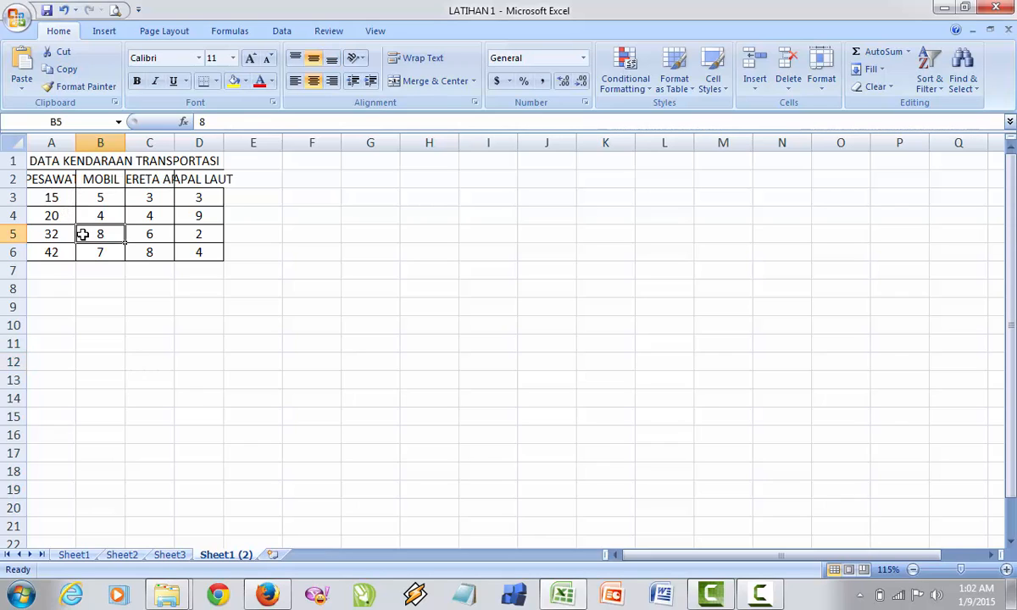
left_click(65, 139)
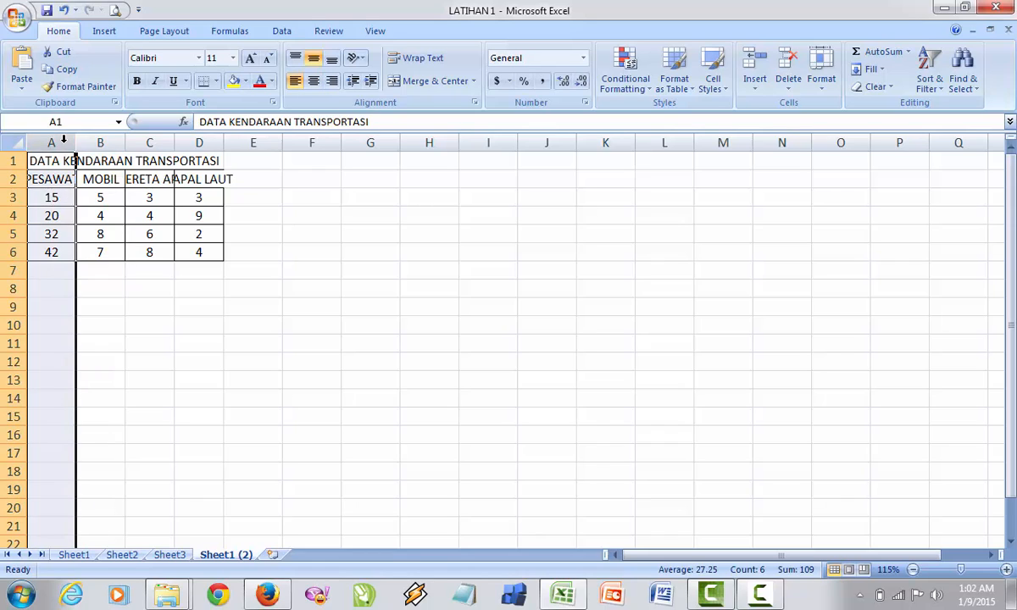
left_click(91, 234)
left_click_drag(199, 252, 111, 219)
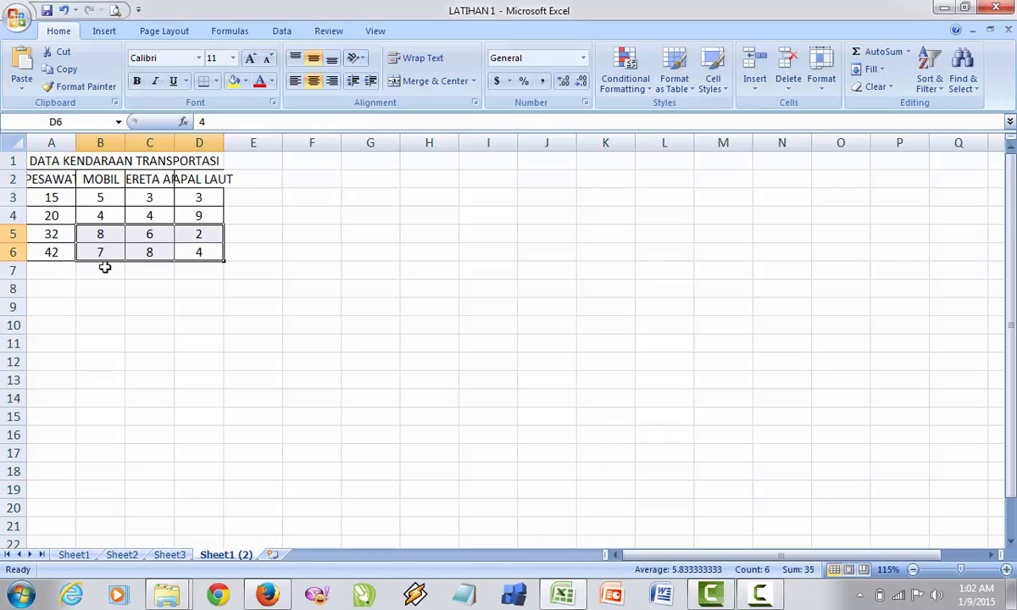
left_click(146, 268)
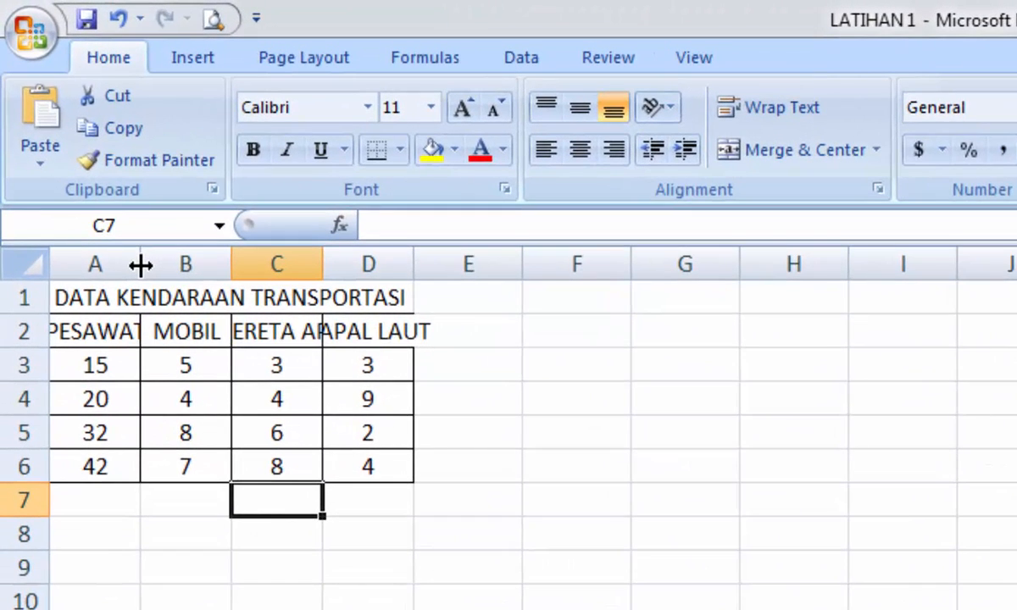
- Widen columns A to D individually so the headings PESAWAT, MOBIL, KERETA API and KAPAL LAUT fit inside their cells
left_click_drag(141, 266, 180, 266)
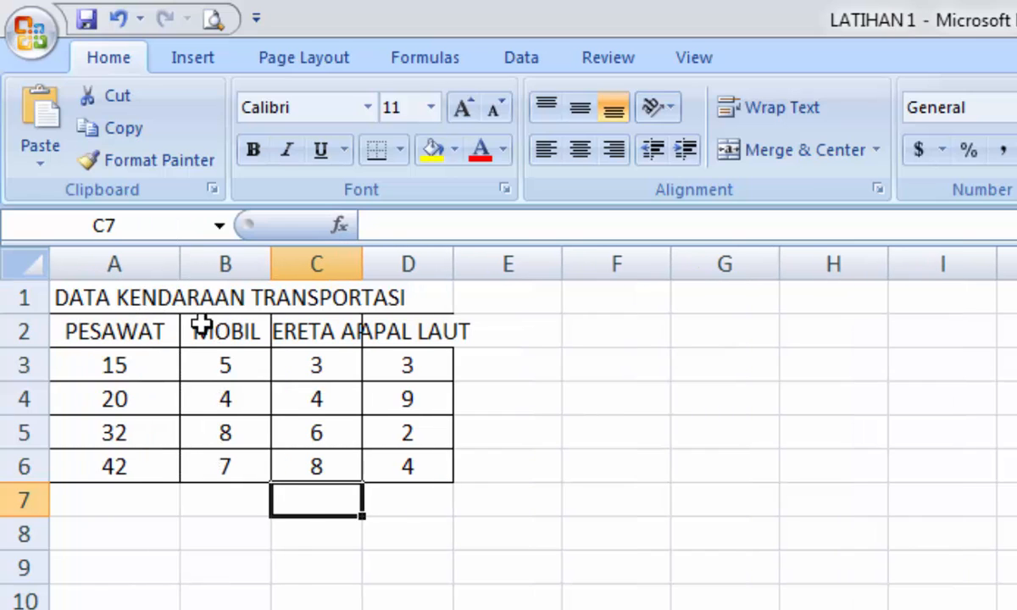
left_click_drag(270, 263, 301, 265)
left_click_drag(391, 265, 432, 266)
left_click_drag(523, 265, 587, 261)
left_click_drag(434, 264, 443, 264)
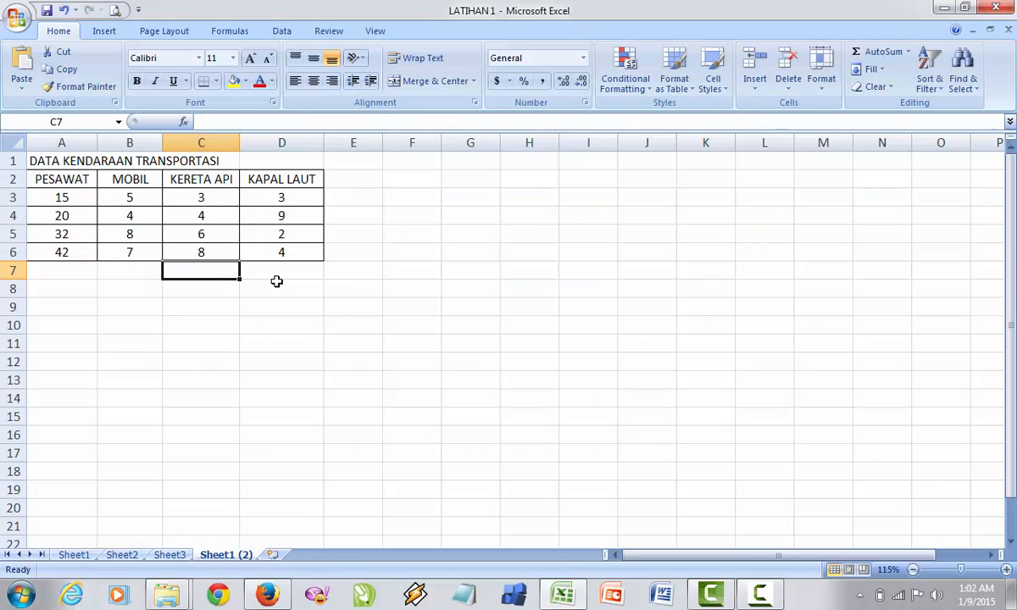
left_click(511, 524)
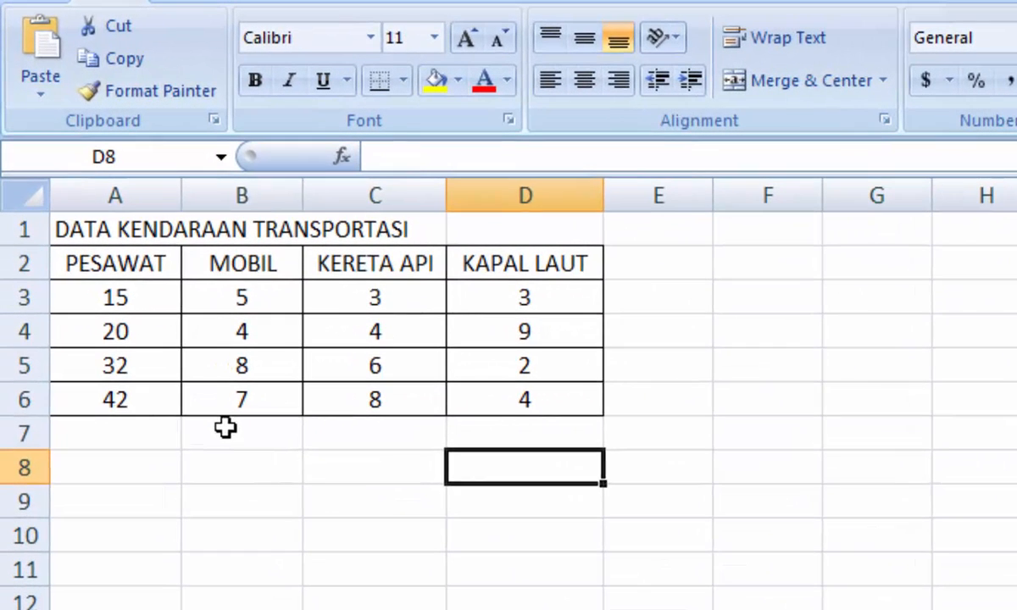
- Increase the height of row 5 slightly by moving its lower border
left_click(115, 271)
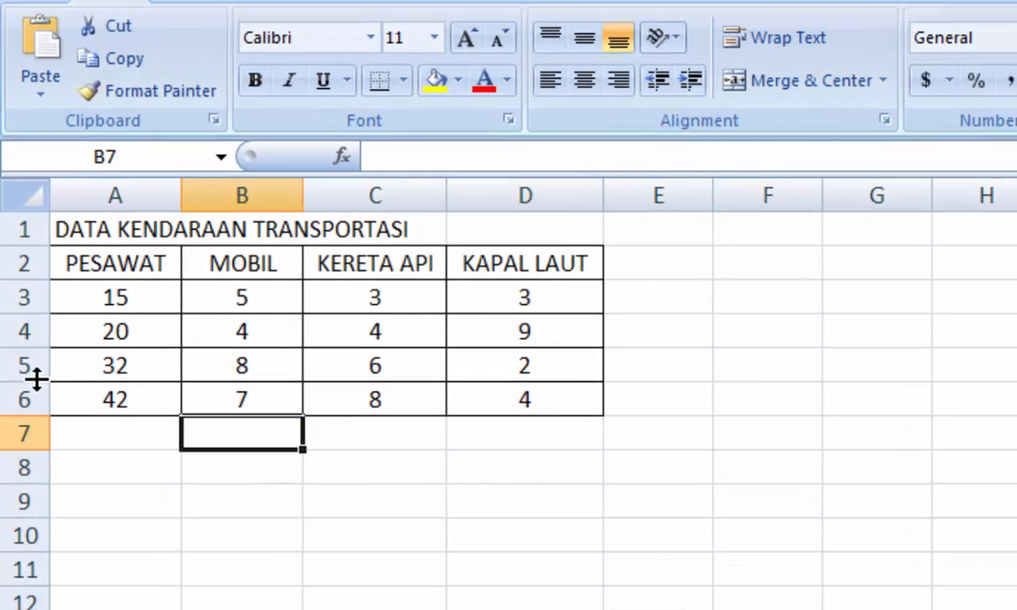
mouse_move(33, 380)
left_mouse_down()
mouse_move(30, 414)
mouse_move(34, 382)
left_mouse_up()
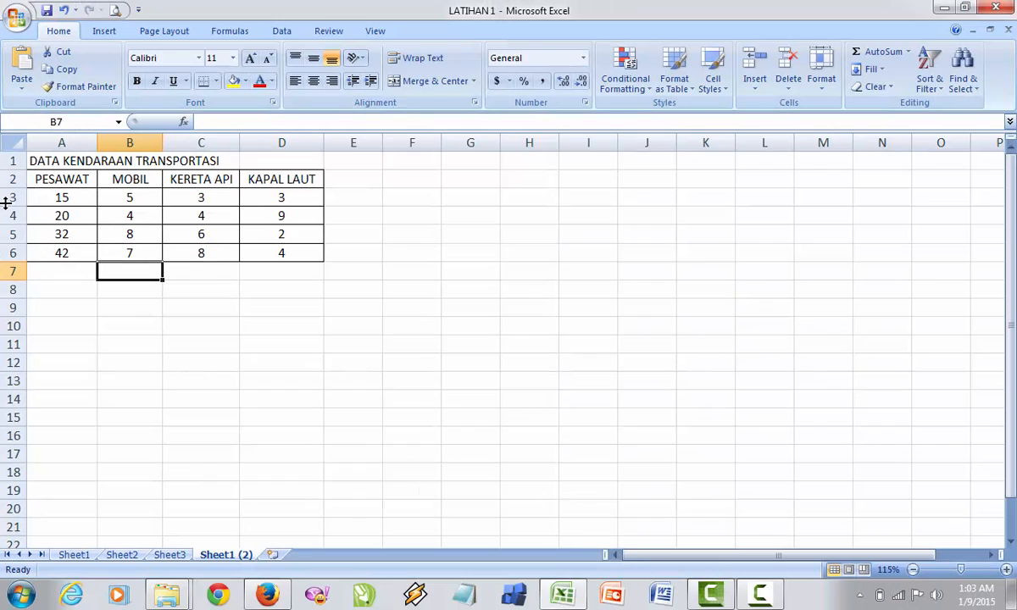
left_click(201, 343)
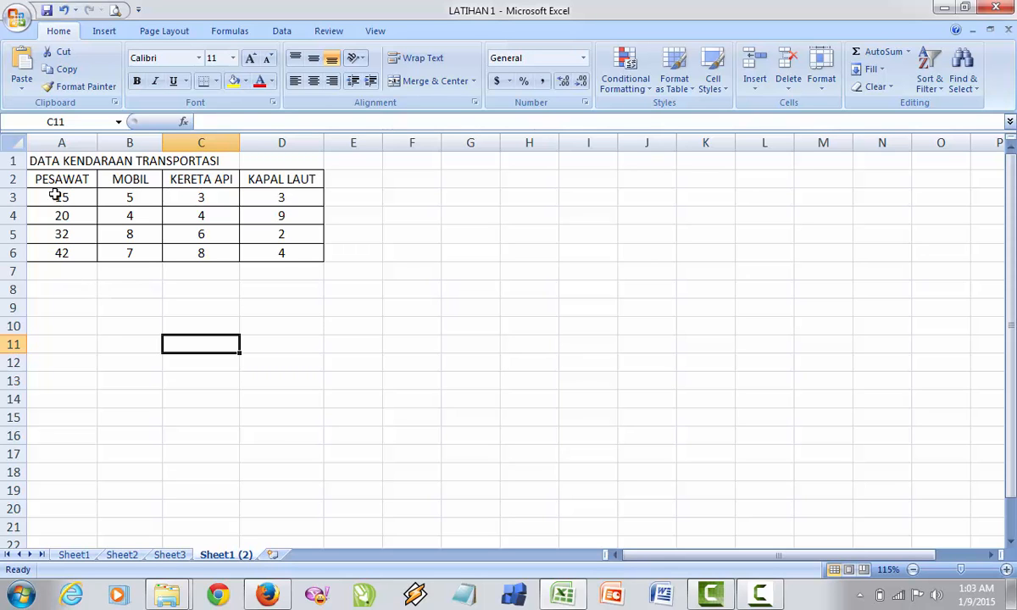
- Set the width of columns A through D to 9
left_click(56, 141)
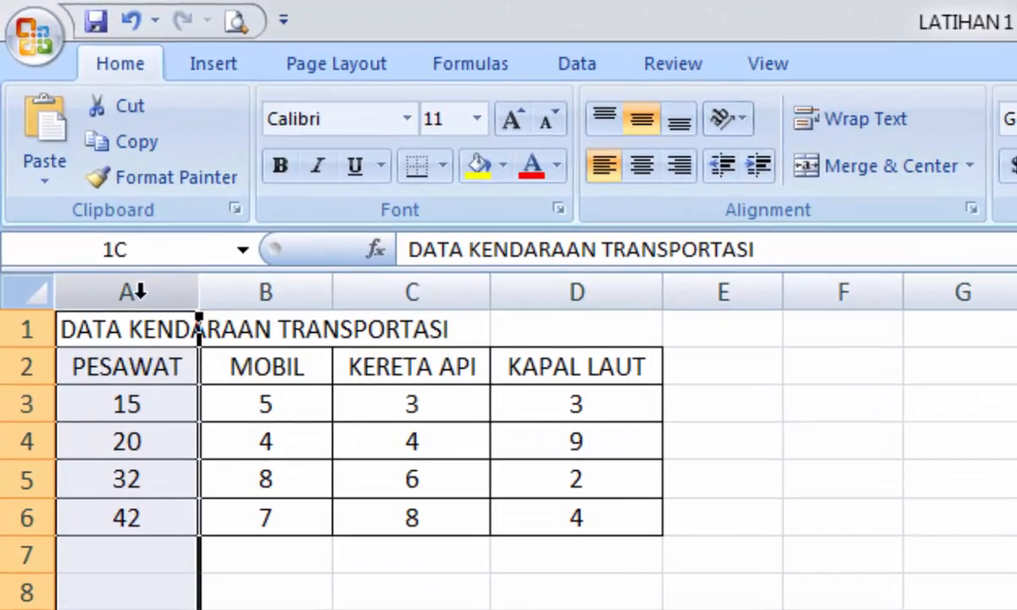
left_click_drag(66, 142, 184, 138)
left_click_drag(377, 284, 605, 283)
right_click(605, 283)
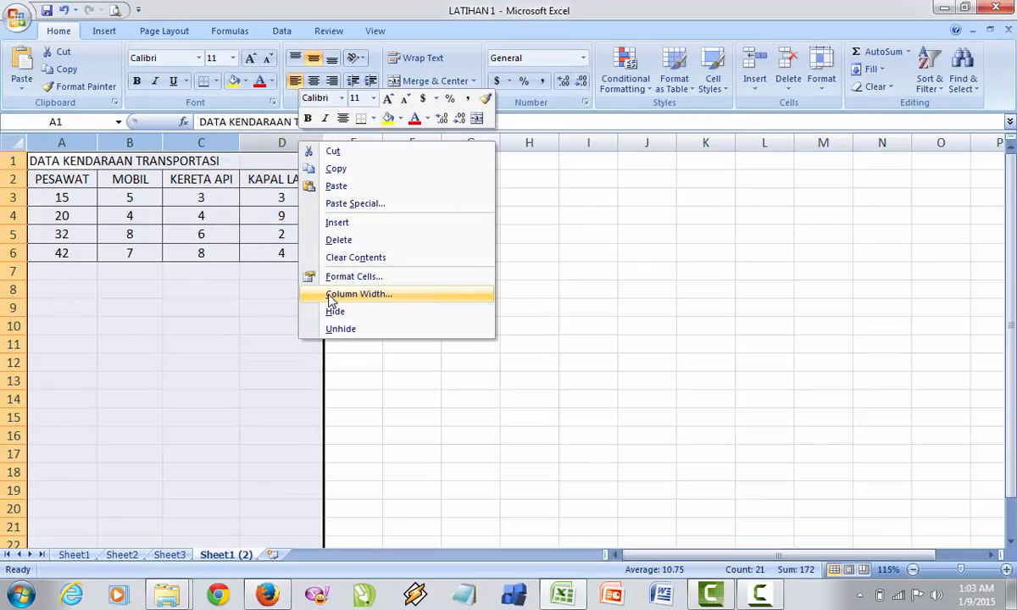
left_click(330, 297)
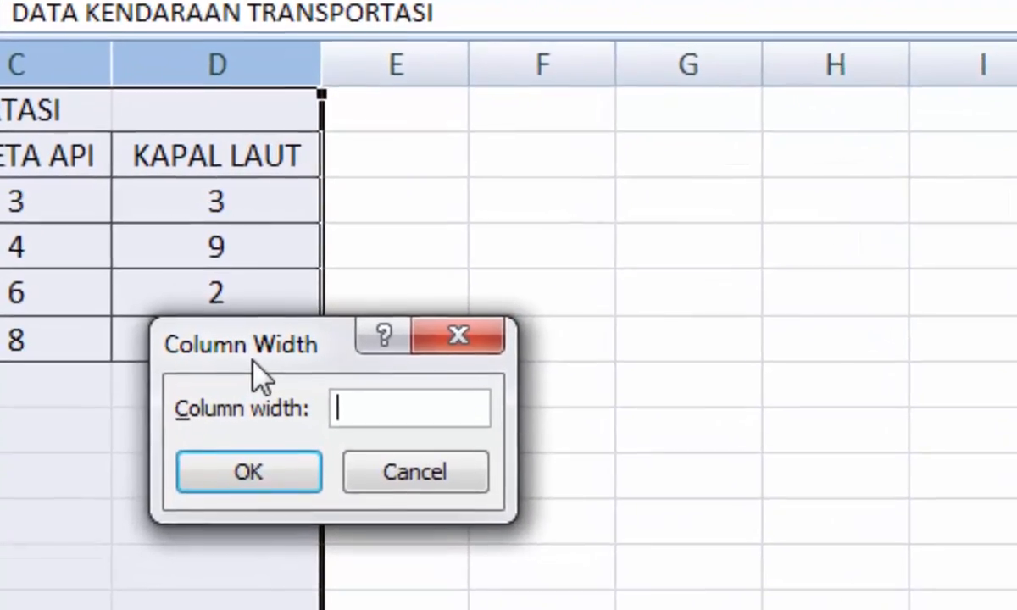
type("9")
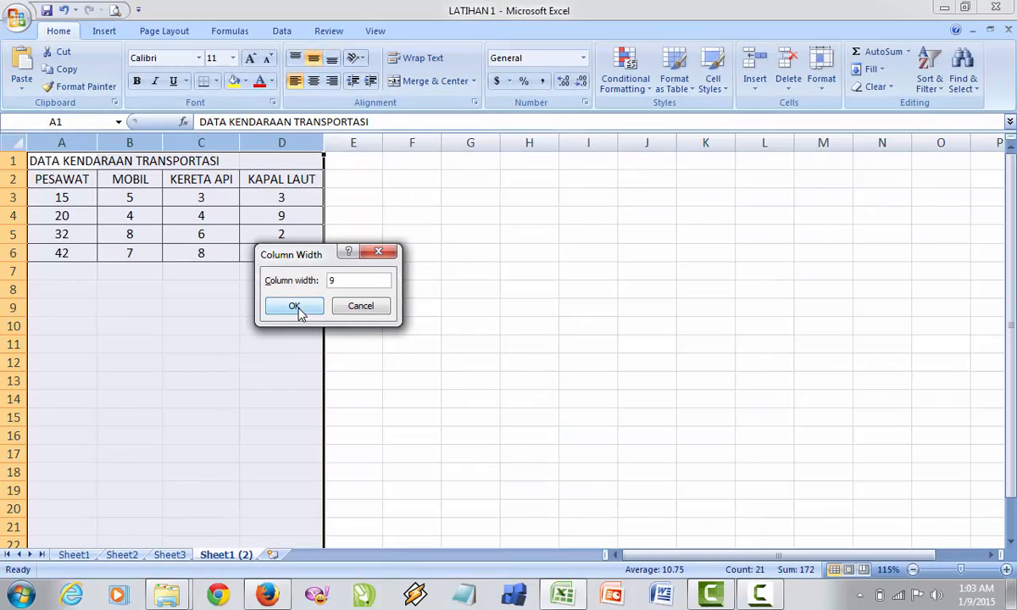
left_click(297, 307)
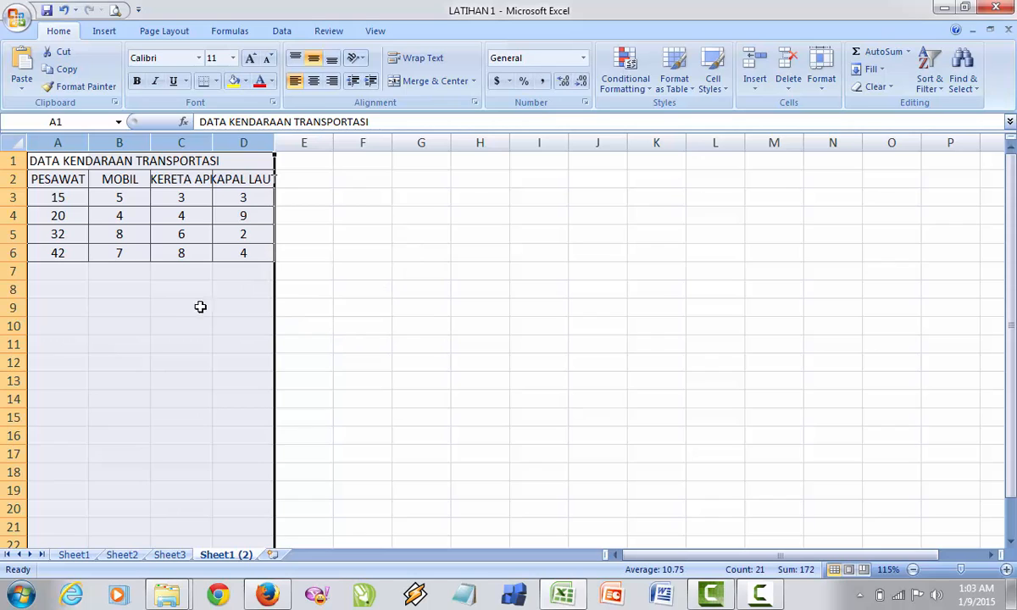
- Give columns A through D a larger uniform column width so that every heading fits
right_click(237, 143)
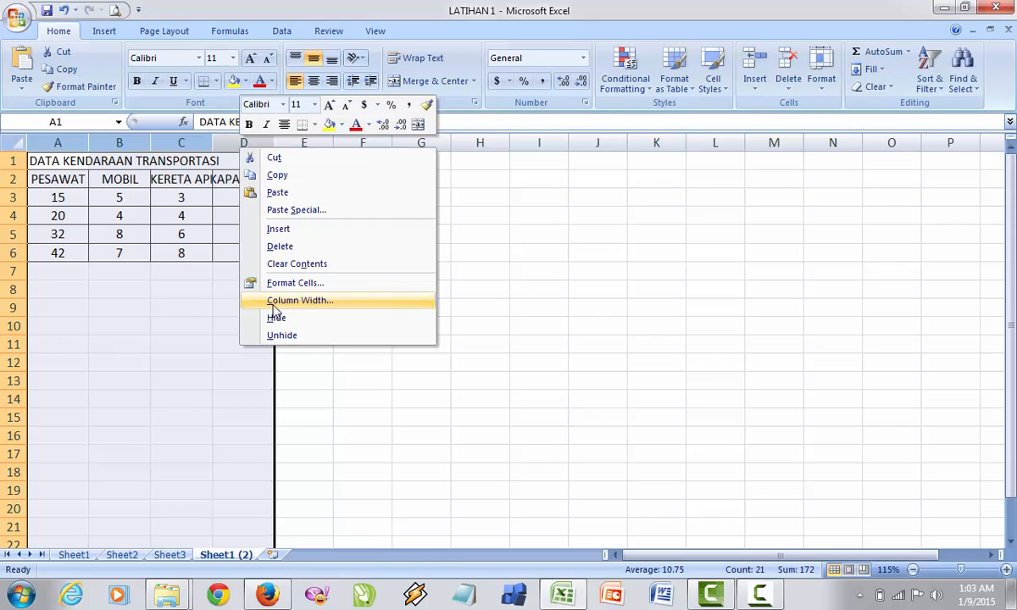
left_click(288, 301)
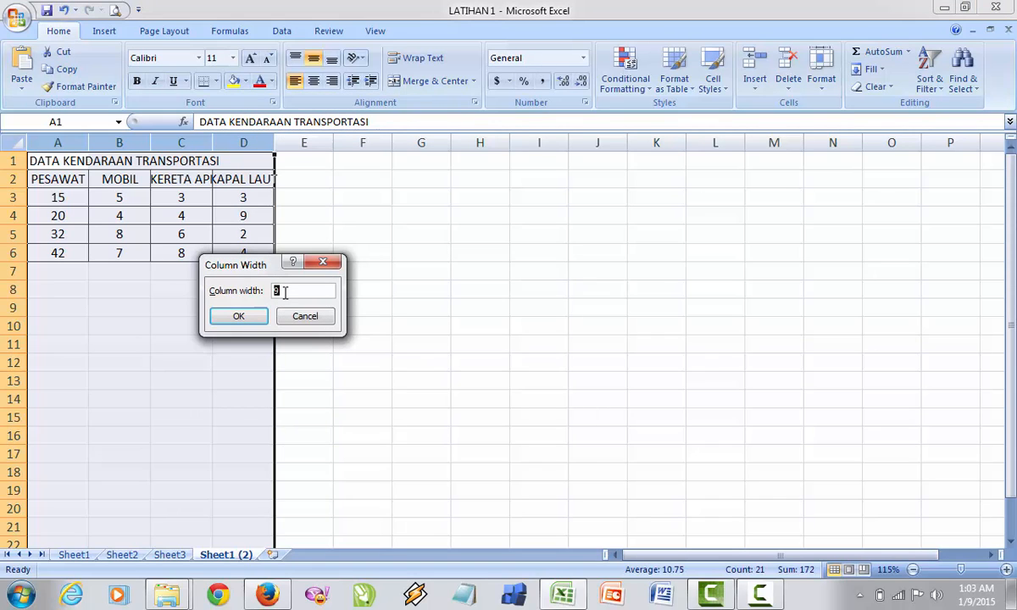
left_click(246, 315)
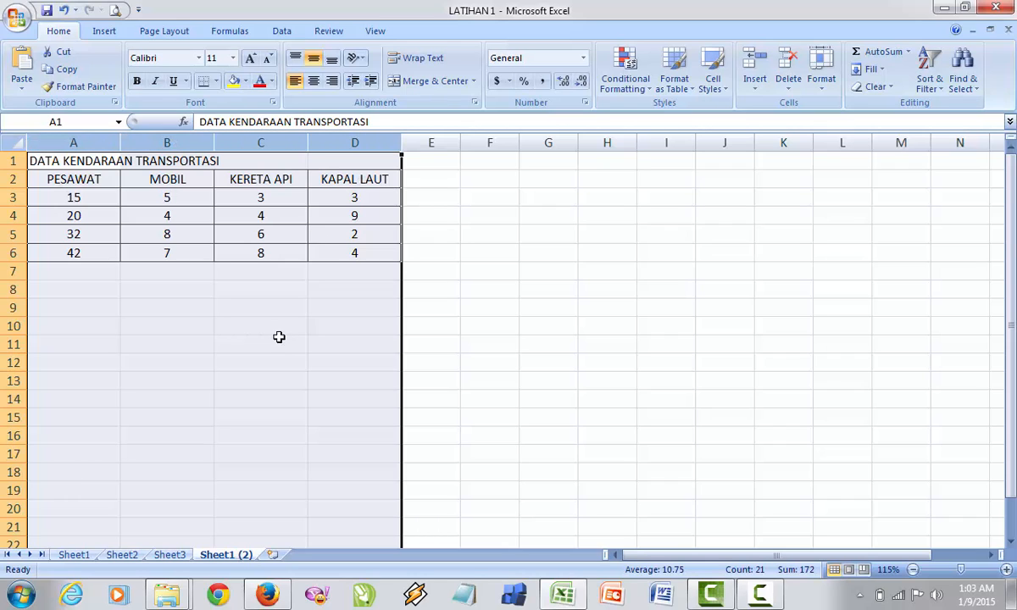
left_click(49, 250)
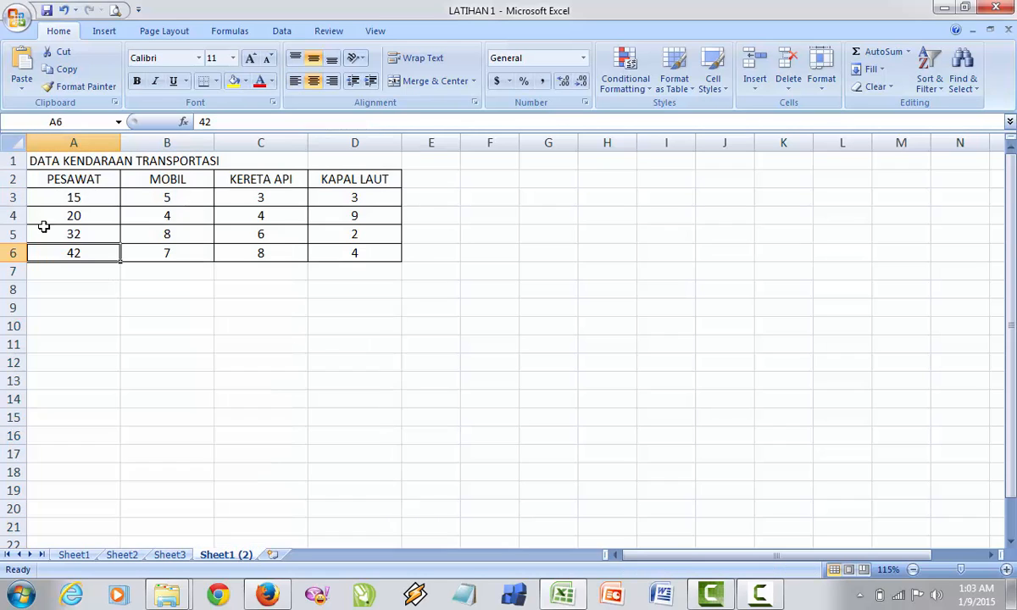
- Set the height of rows 2 through 6 to 18
left_click_drag(10, 179, 8, 250)
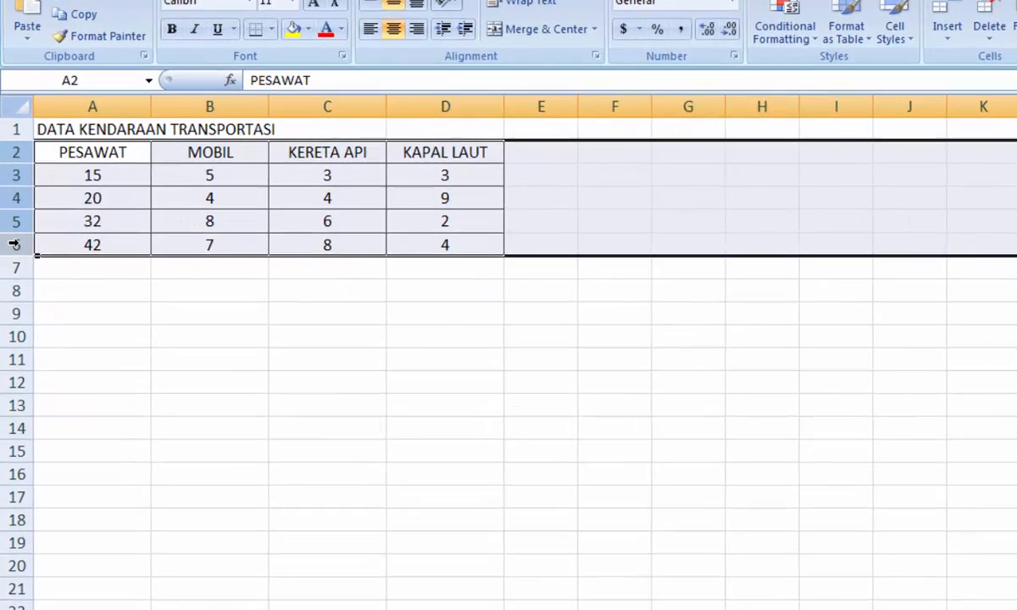
right_click(14, 252)
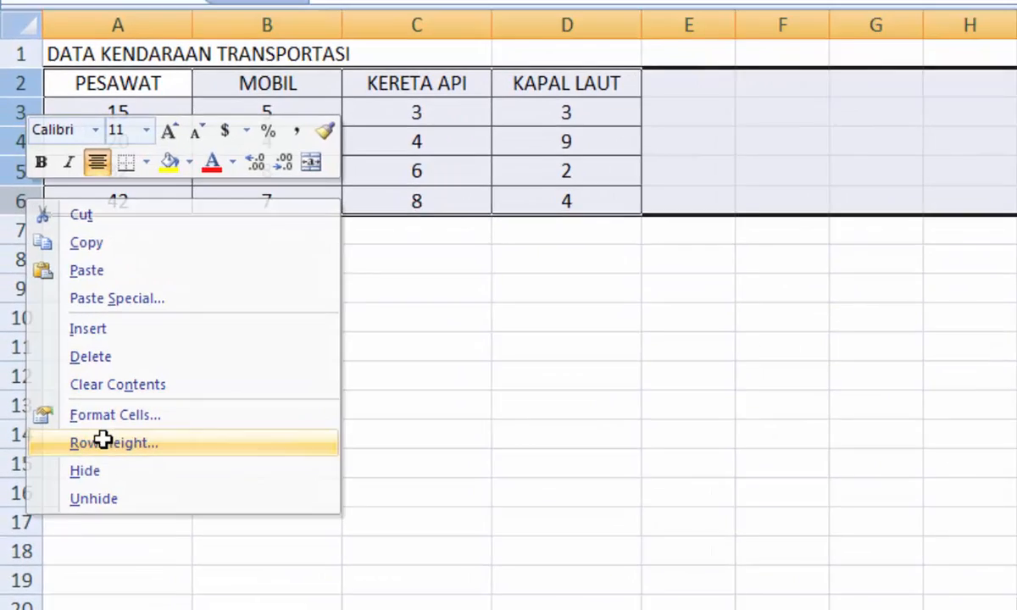
left_click(95, 459)
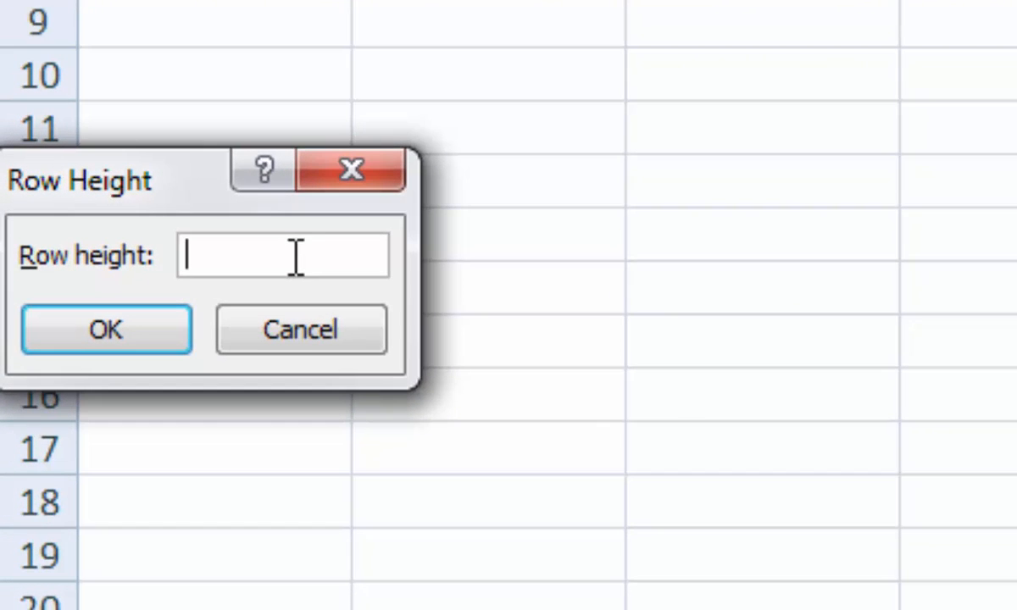
type("18")
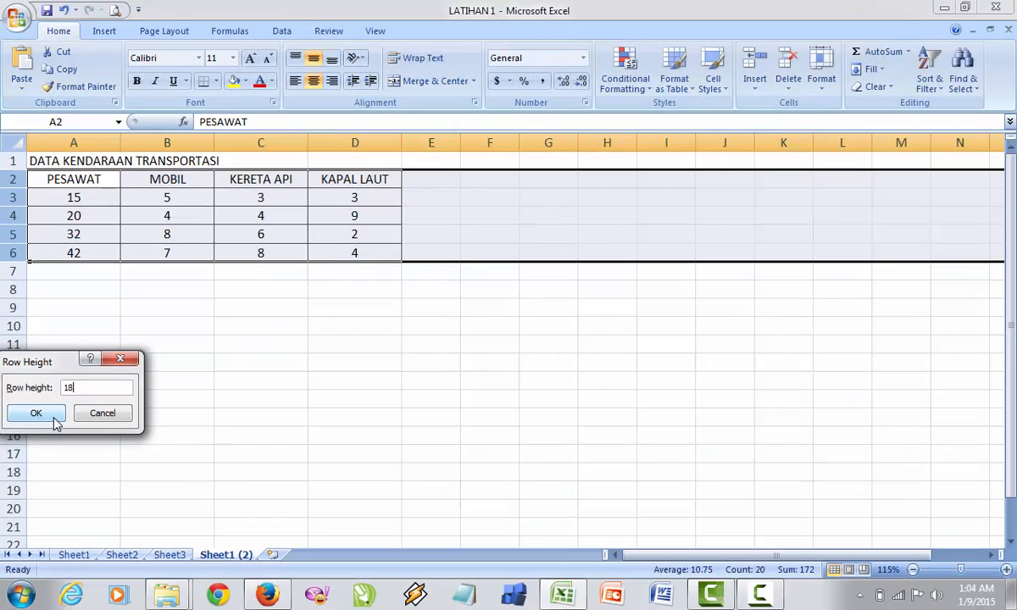
left_click(36, 413)
left_click(271, 346)
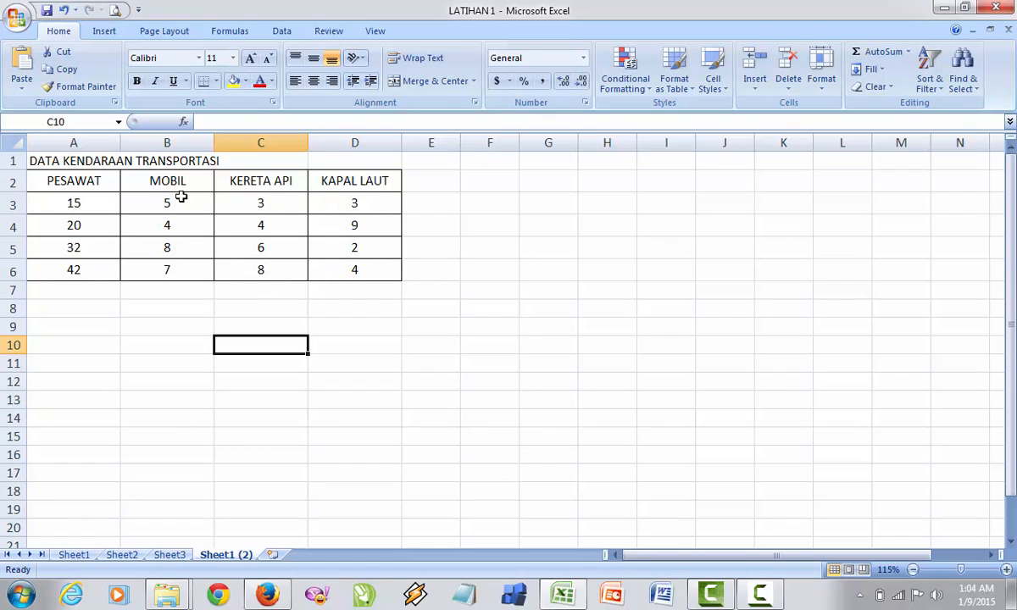
left_click(111, 330)
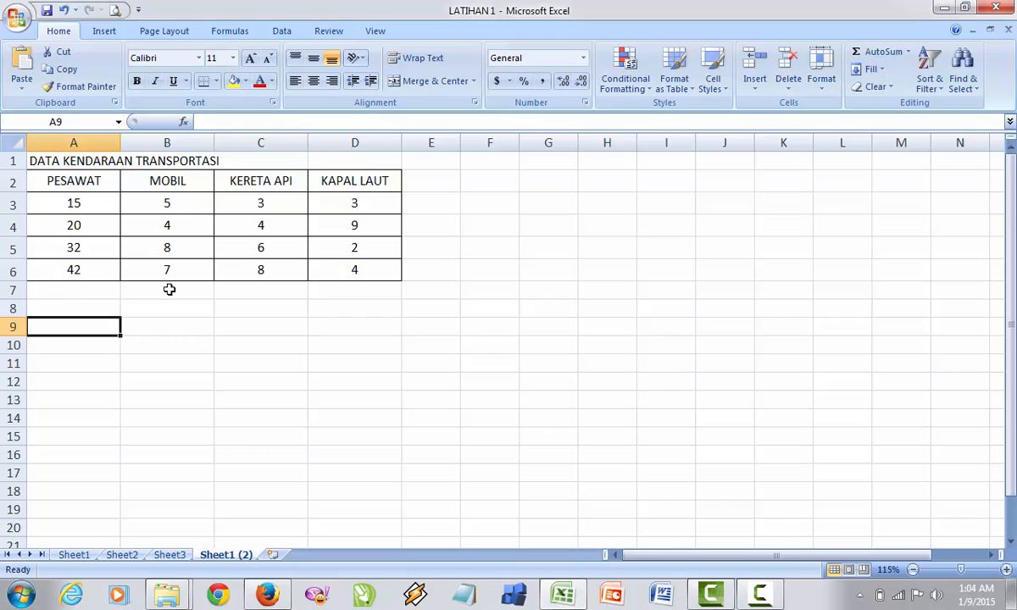
left_click(304, 305)
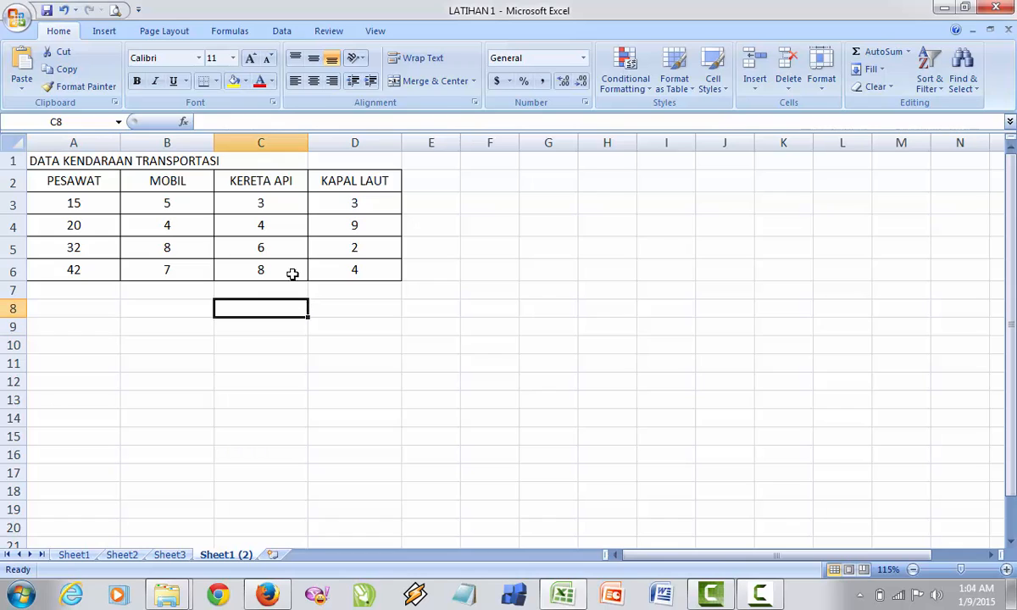
left_click(259, 201)
- Delete the whole KERETA API column (column C) from the transport table
left_click(279, 142)
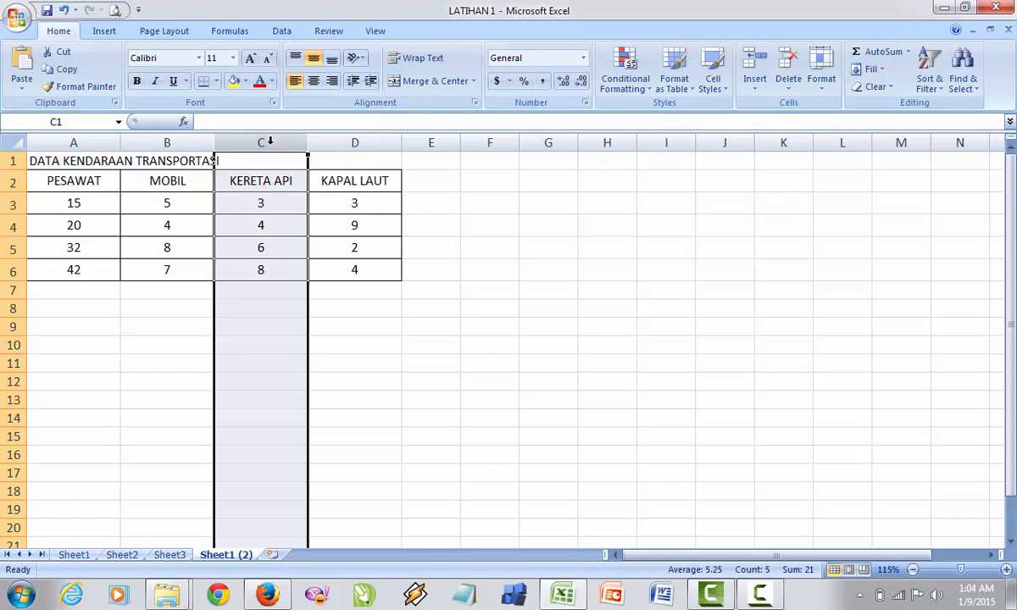
right_click(270, 143)
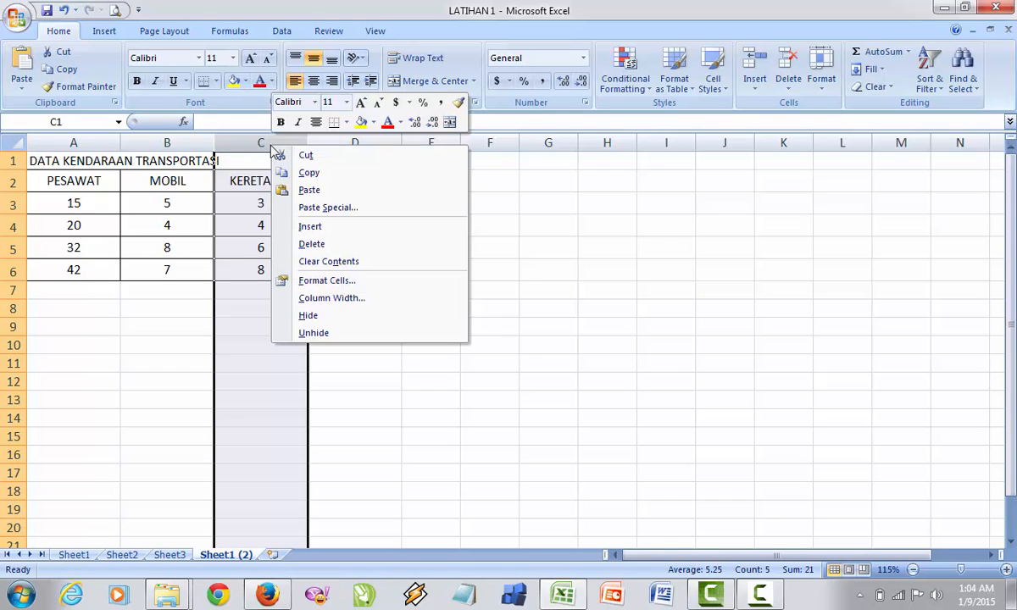
left_click(310, 243)
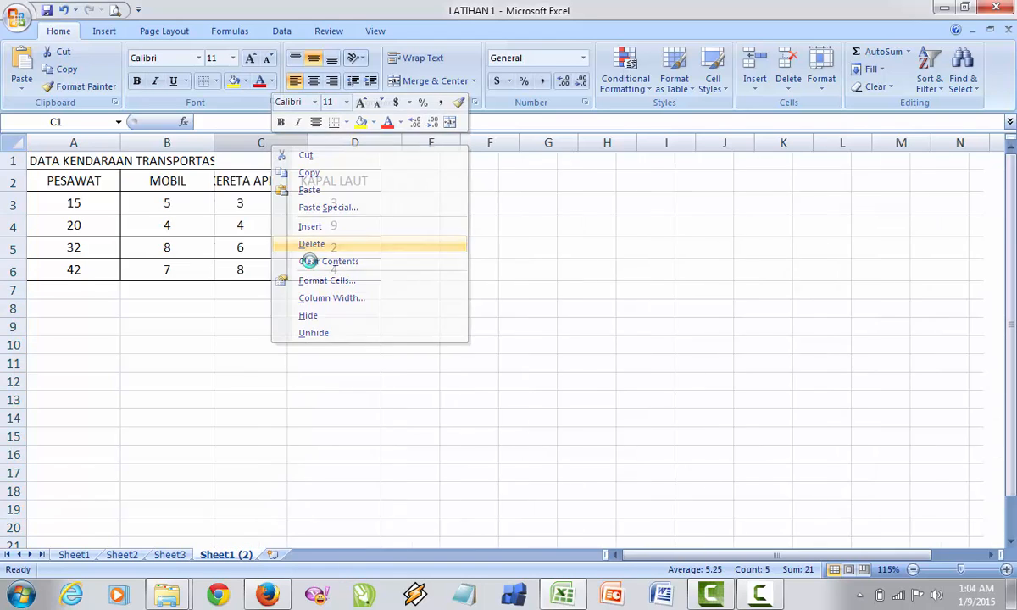
- Undo the deletion of the KERETA API column
left_click(246, 381)
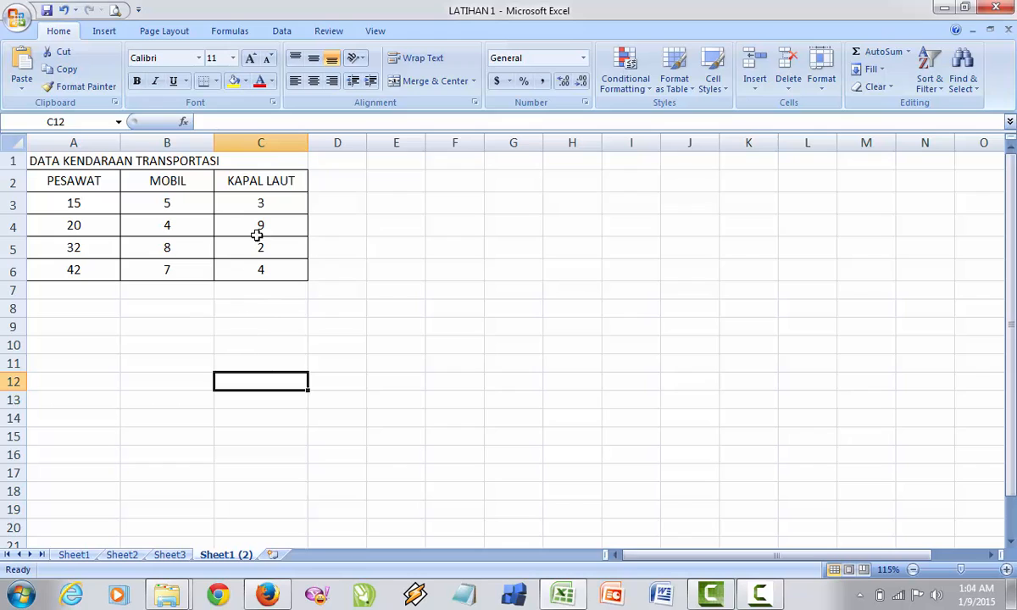
key("ctrl+z")
left_click(273, 322)
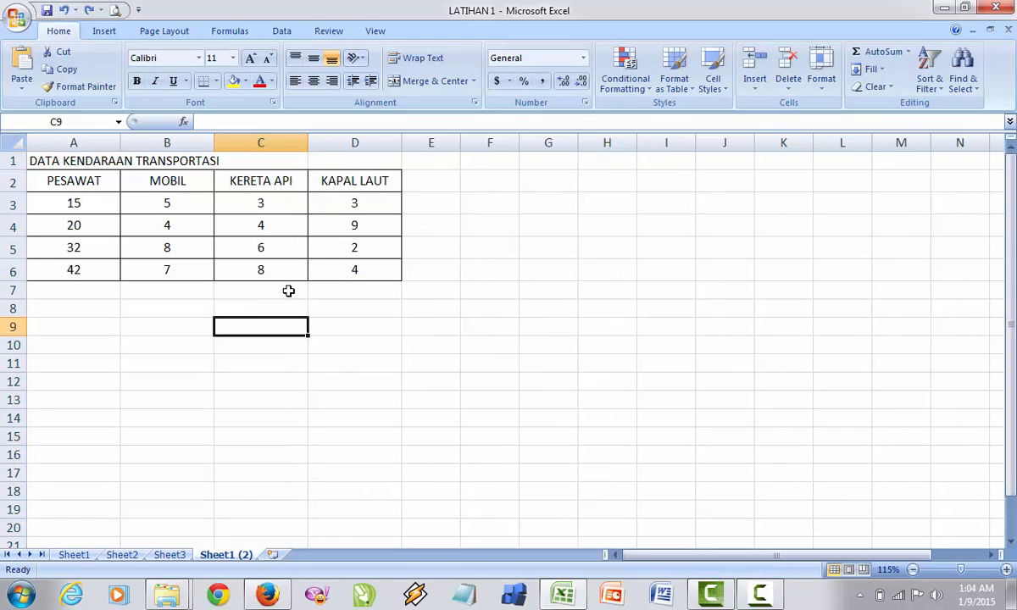
- Delete the whole of row 5 from the transport table and undo that deletion
left_click(11, 251)
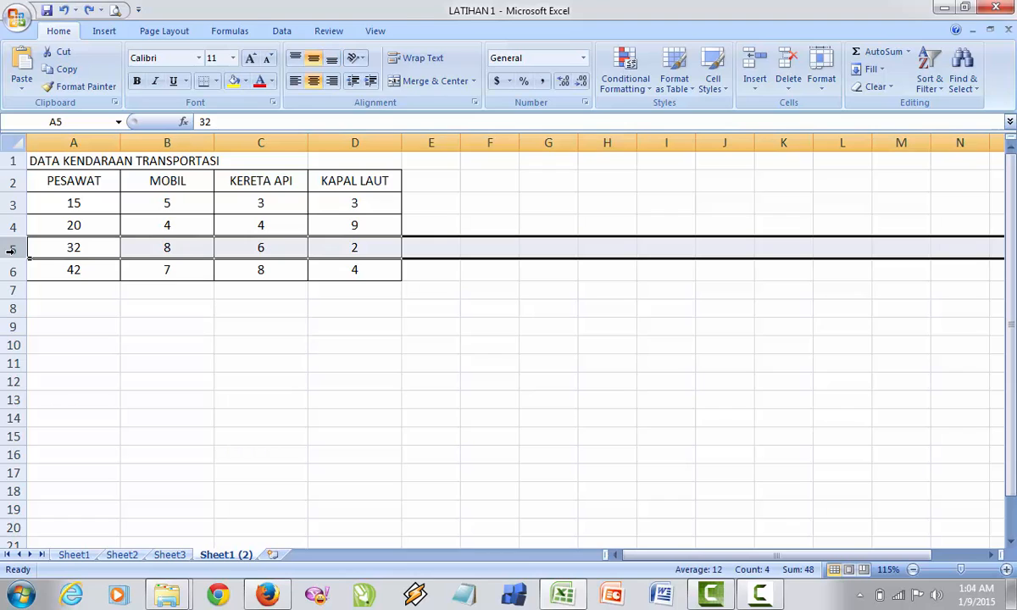
right_click(11, 249)
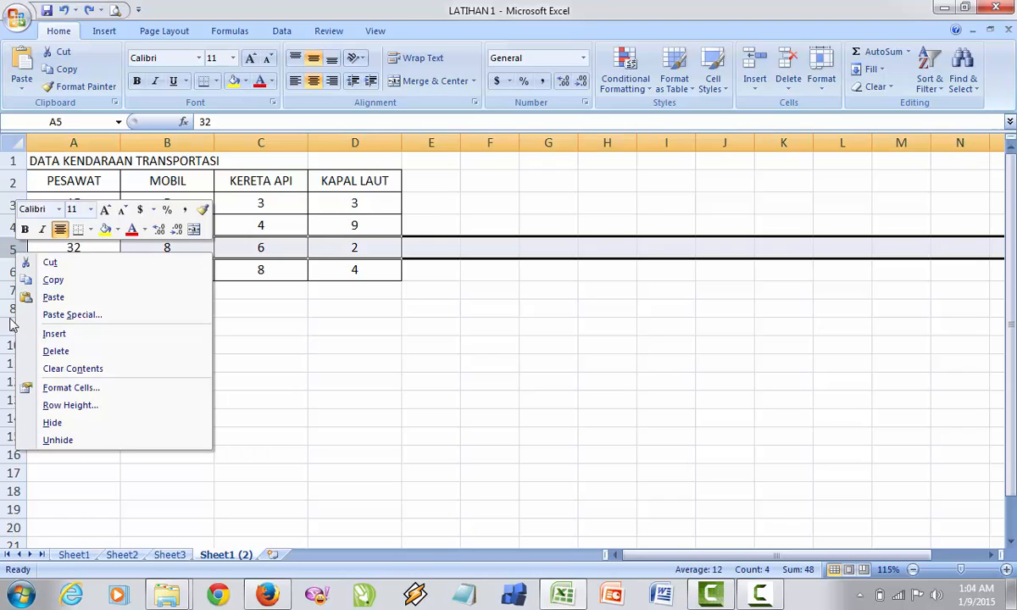
left_click(85, 351)
key("ctrl+z")
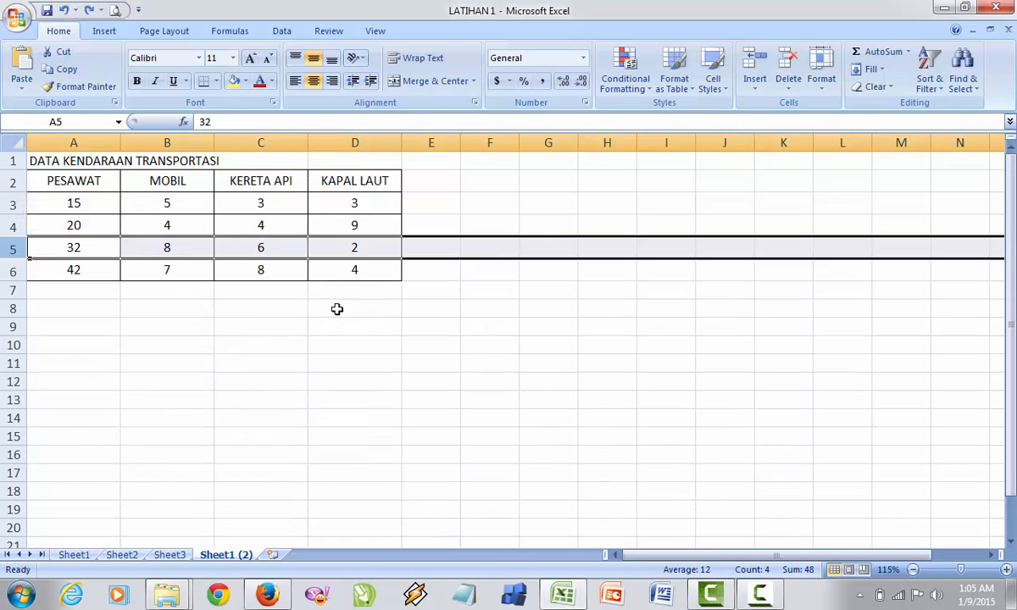
left_click(224, 341)
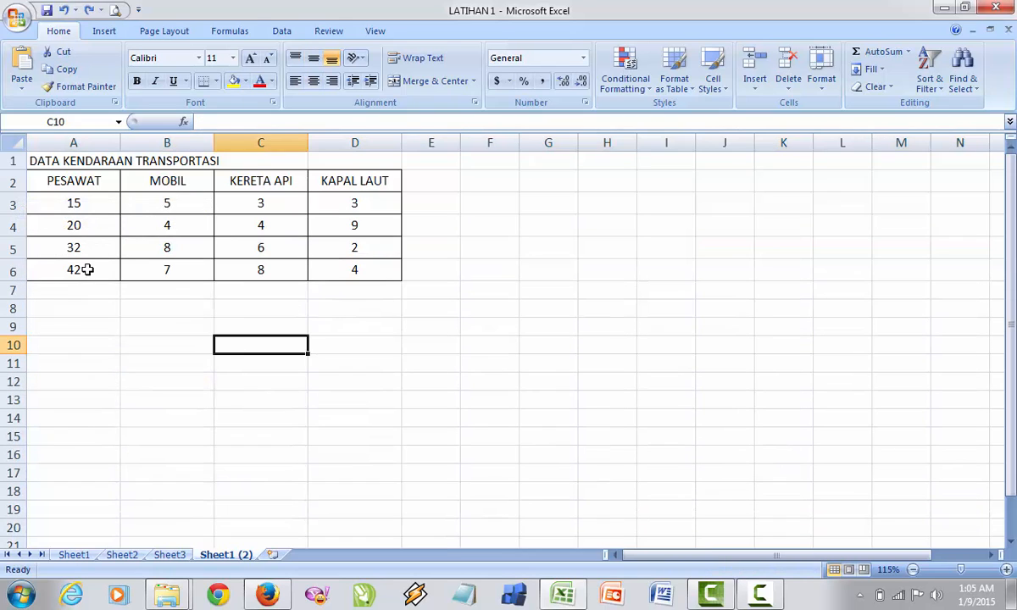
left_click(80, 314)
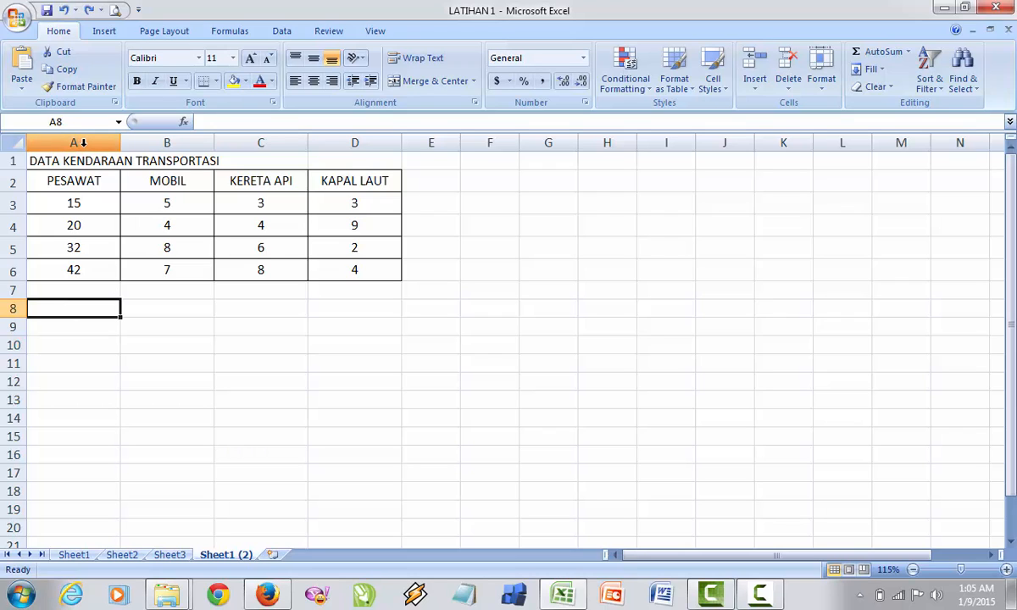
- Delete columns A through C together and undo that deletion
left_click_drag(83, 143, 288, 138)
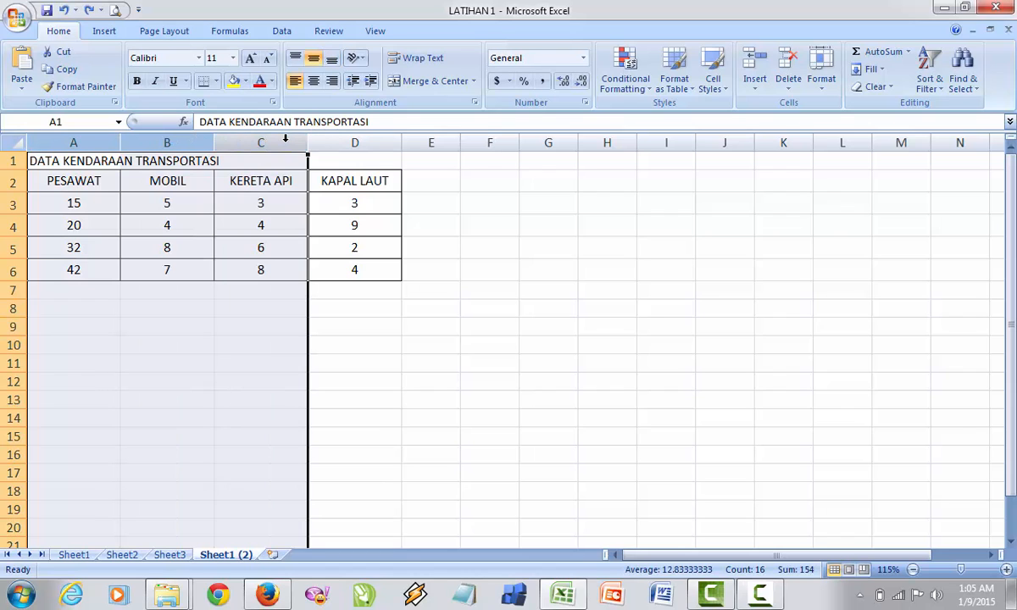
right_click(287, 140)
right_click(266, 142)
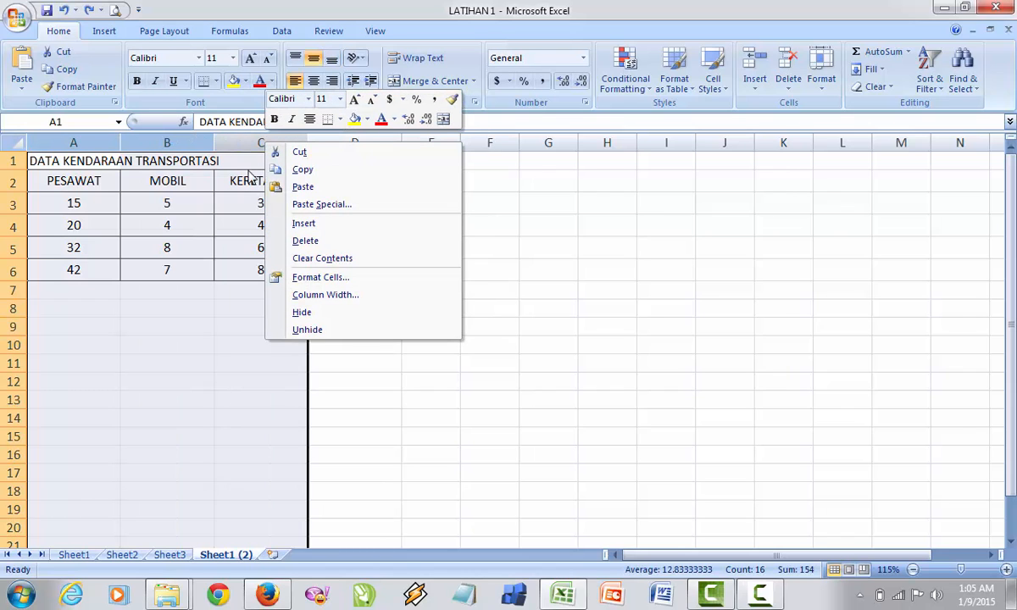
left_click(305, 241)
key("ctrl+z")
left_click(82, 307)
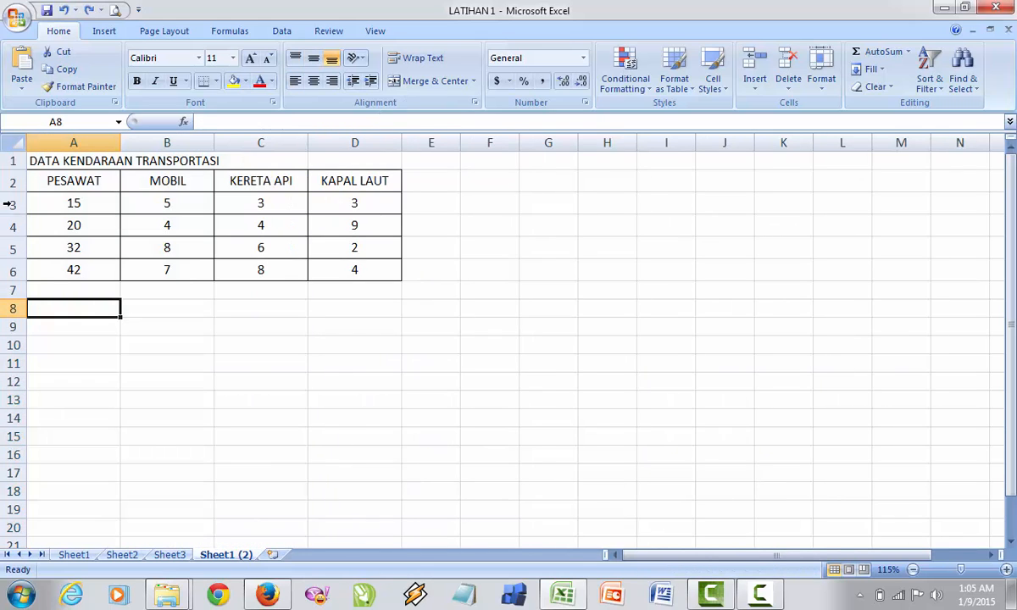
- Delete rows 3 through 5 together and undo that deletion
left_click_drag(10, 204, 11, 250)
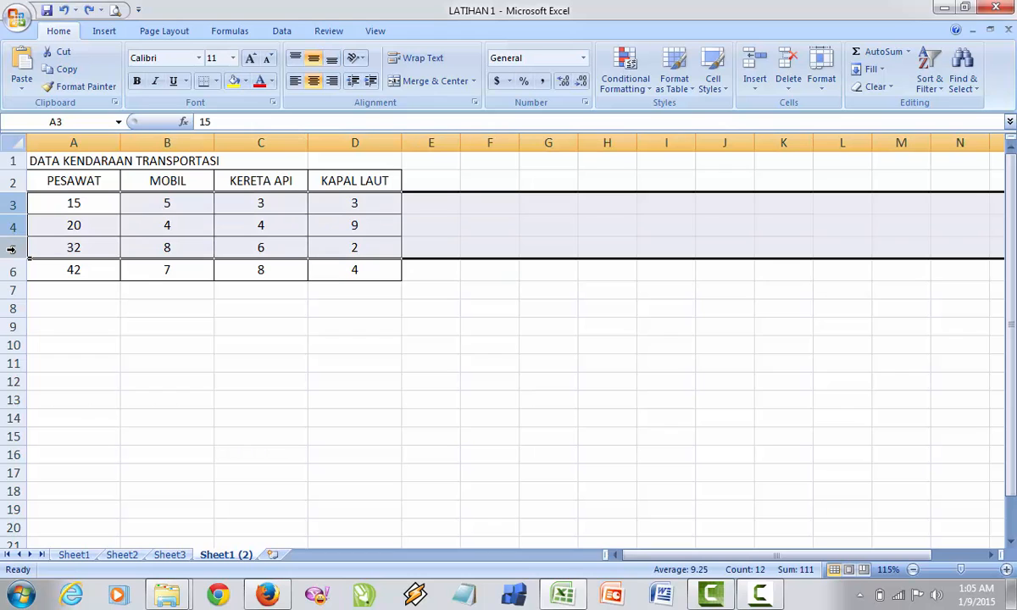
right_click(12, 249)
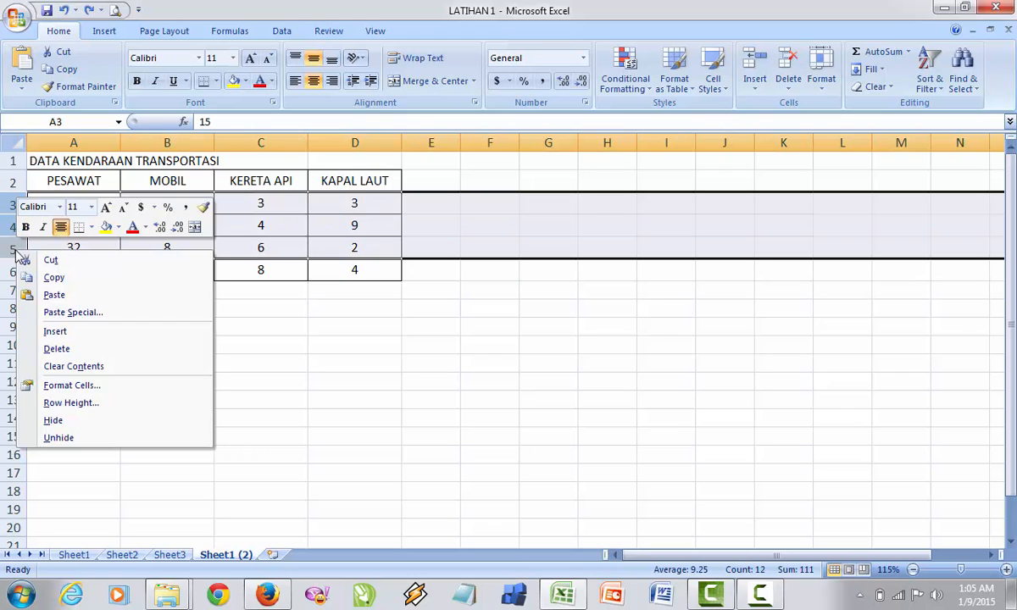
left_click(74, 350)
left_click(441, 309)
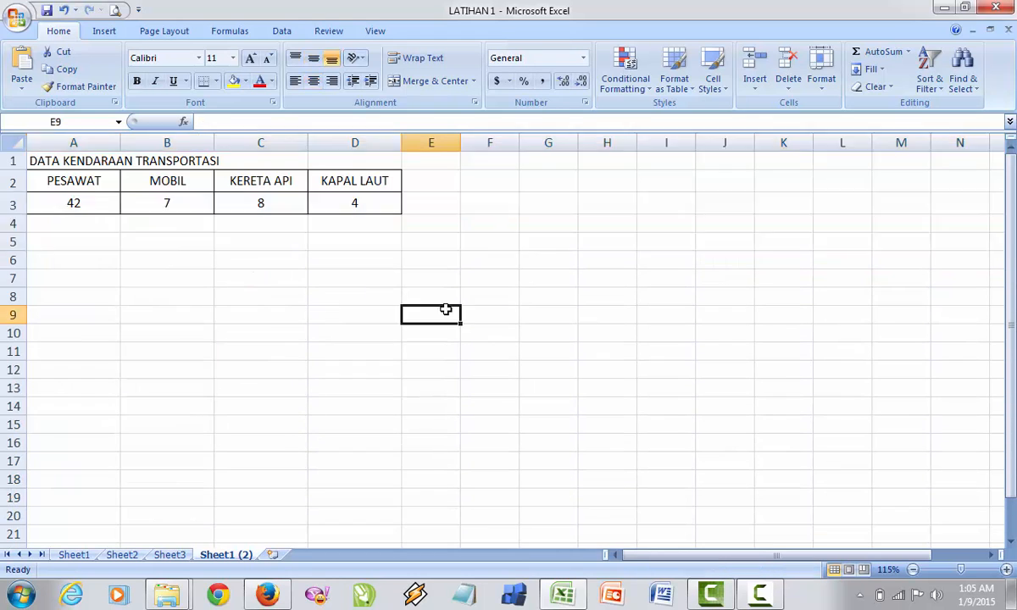
key("ctrl+z")
left_click(416, 360)
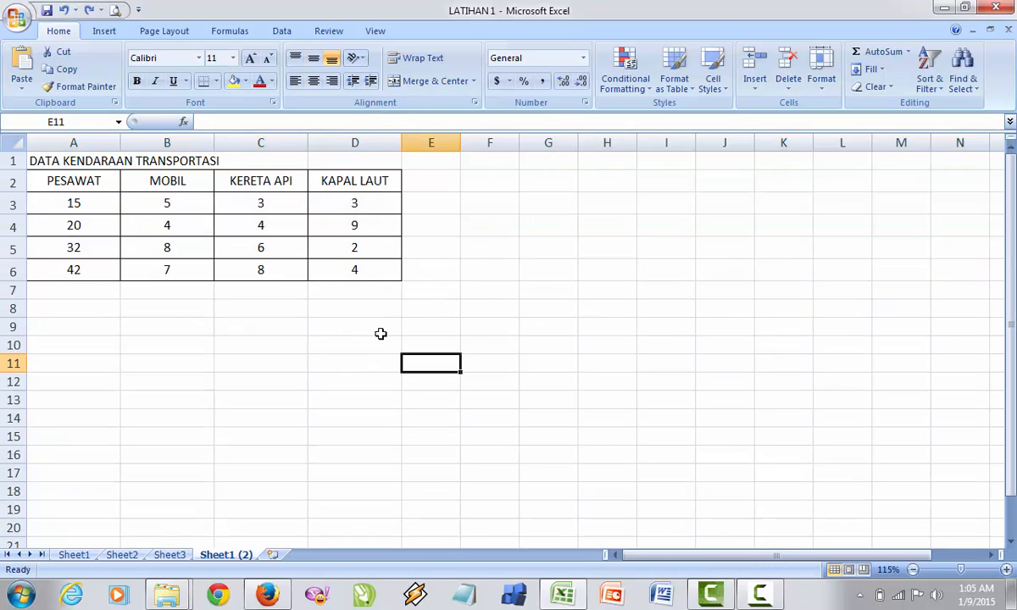
key("Left")
key("Left")
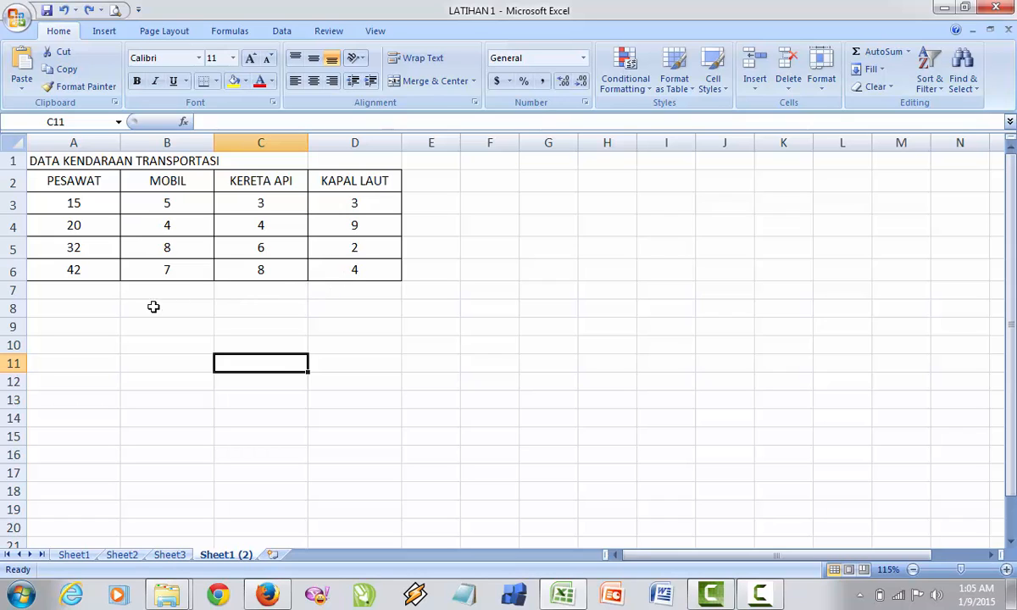
- Insert a blank column before the PESAWAT column
left_click(56, 143)
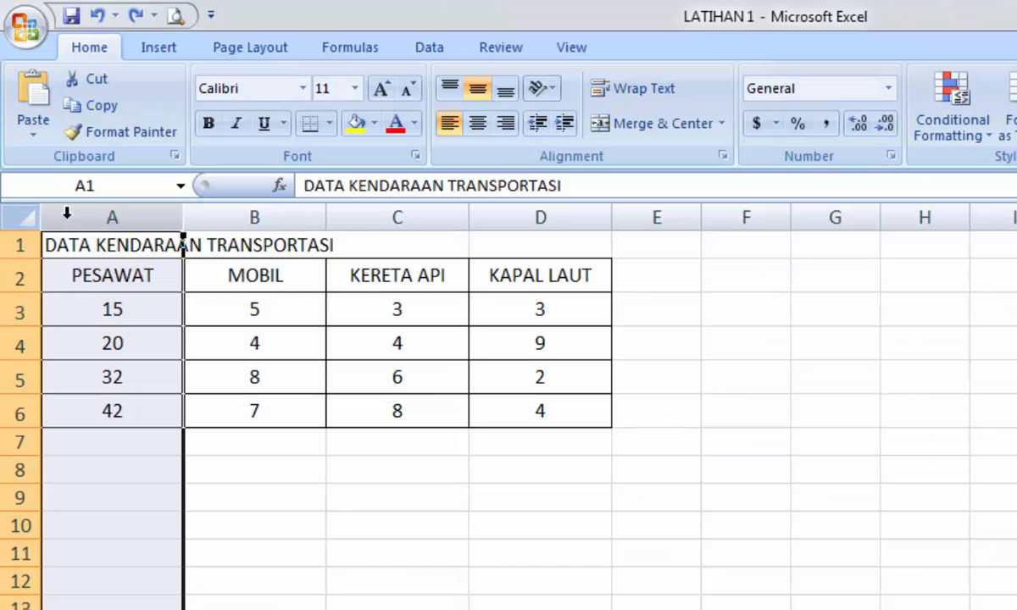
right_click(68, 217)
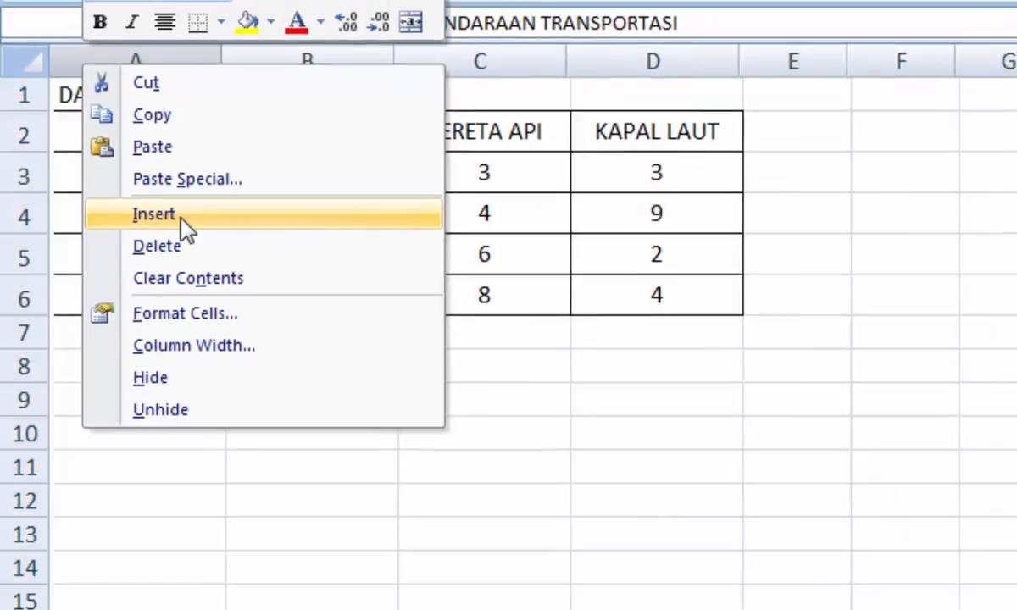
left_click(181, 217)
left_click(366, 607)
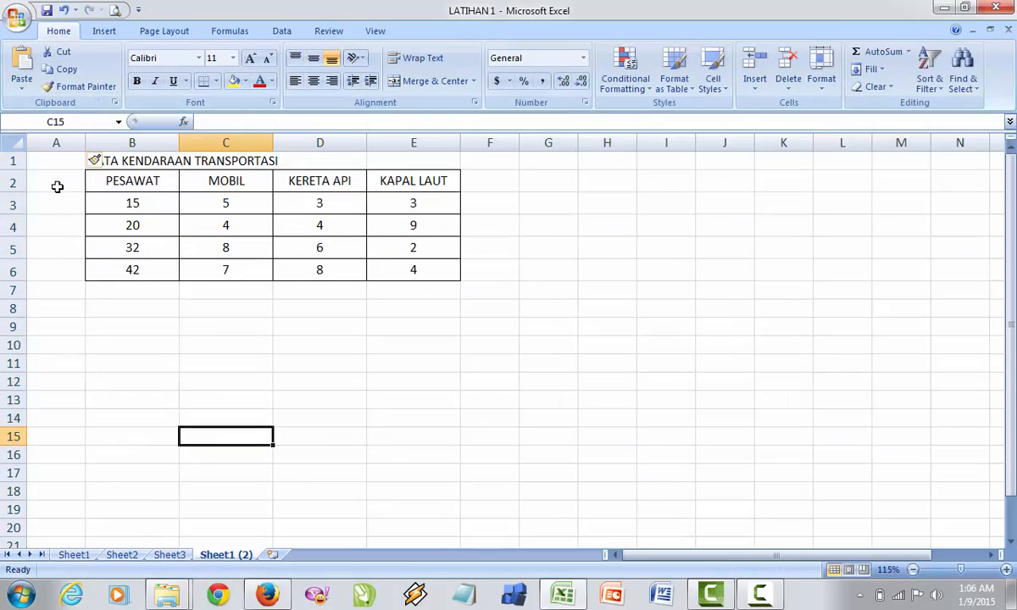
- Enter the heading NOMOR in cell A2 of the new column
left_click(107, 139)
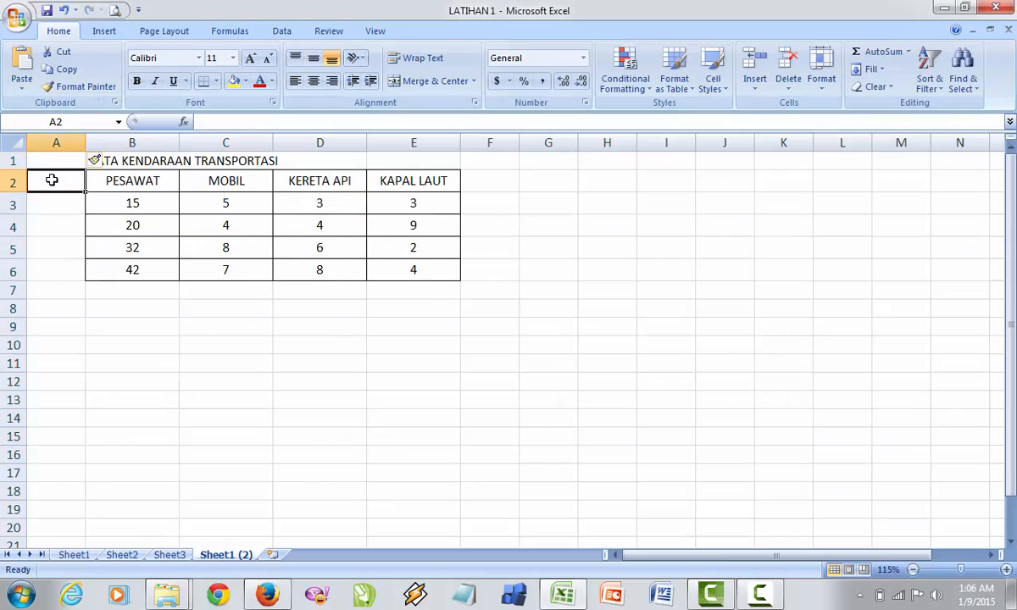
left_click_drag(51, 180, 51, 241)
left_click(111, 303)
left_click(61, 185)
type("NOMOR")
key("Up")
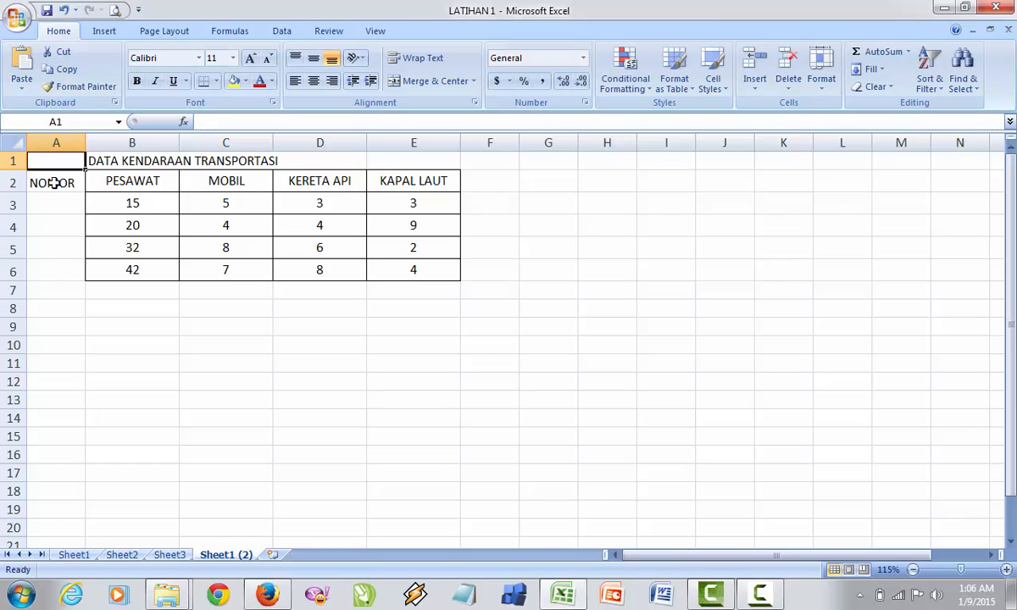
- Apply all borders to cells A2 through A6 of the NOMOR column
left_click_drag(53, 183, 50, 262)
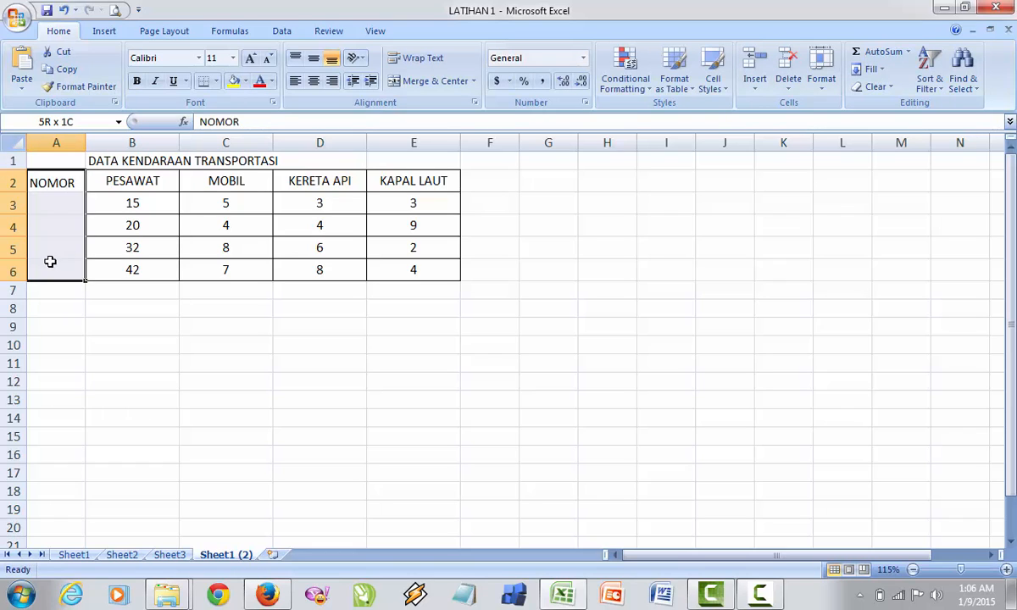
left_click(216, 81)
left_click(212, 209)
left_click(310, 345)
left_click(56, 327)
left_click(62, 205)
left_click(115, 358)
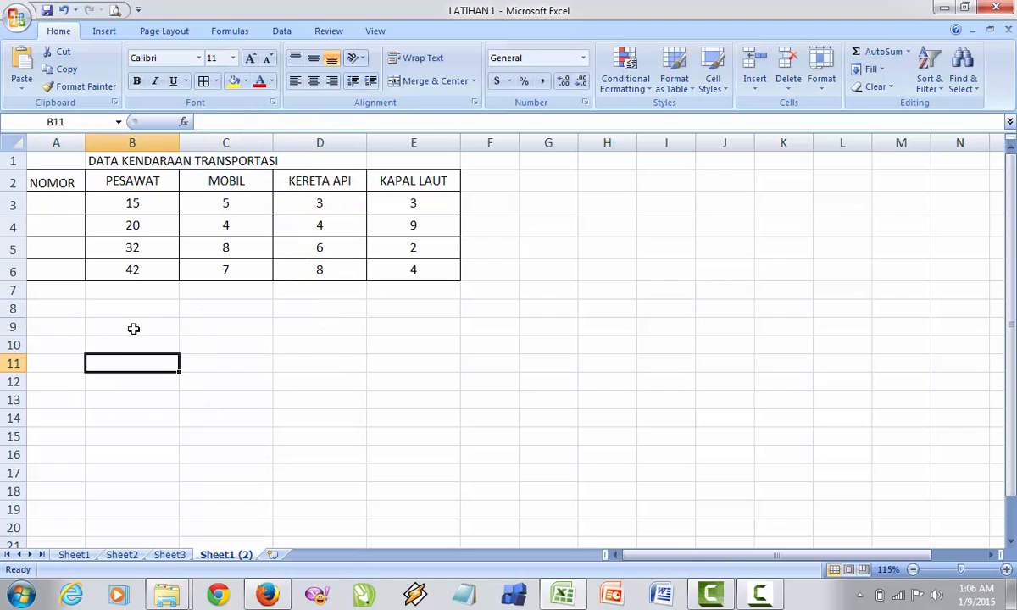
left_click(52, 143)
left_click(104, 317)
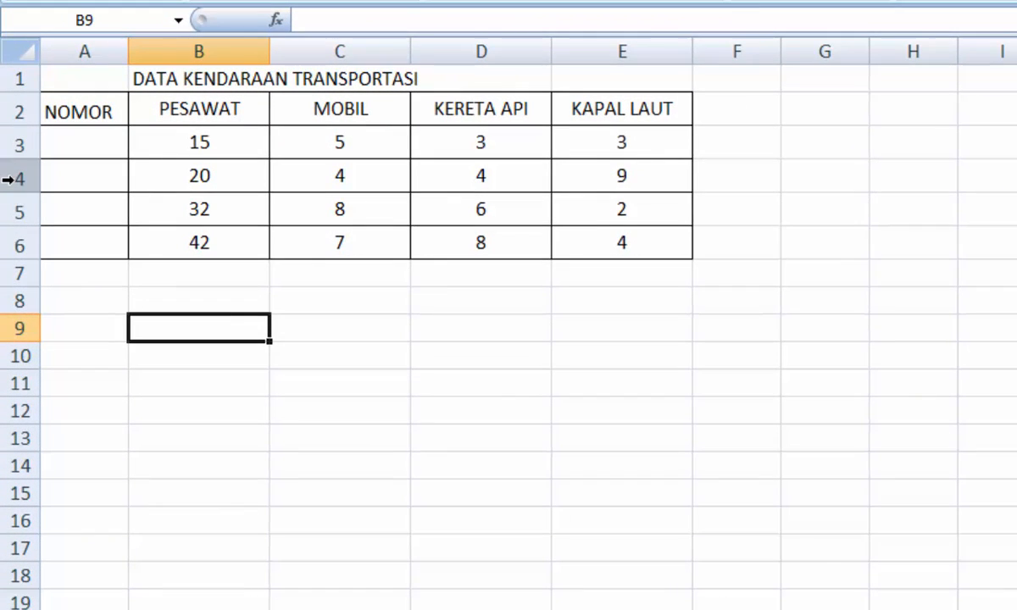
- Insert a blank row above row 4 of the transport table
left_click(9, 226)
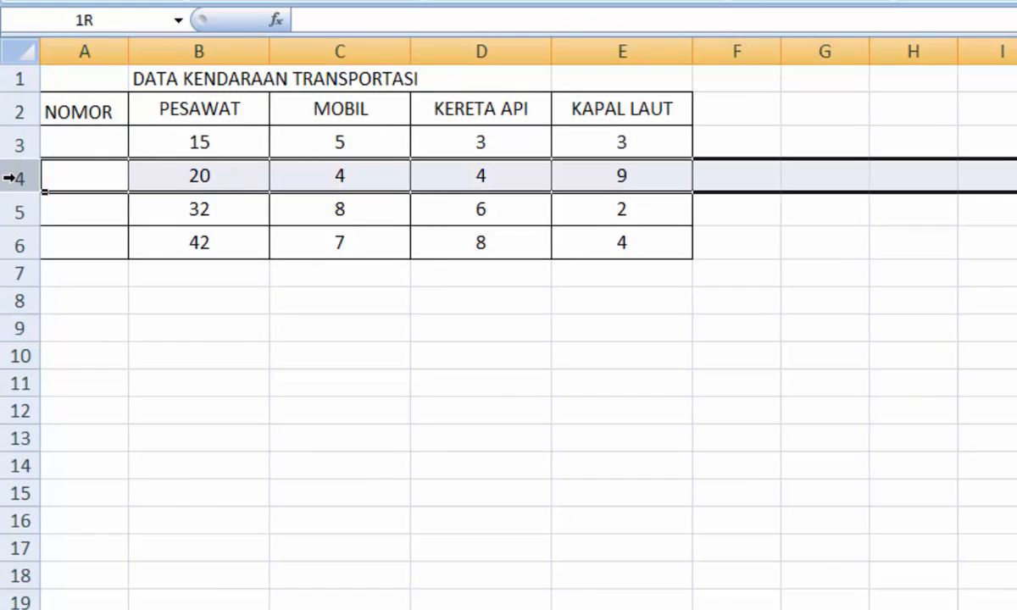
right_click(11, 177)
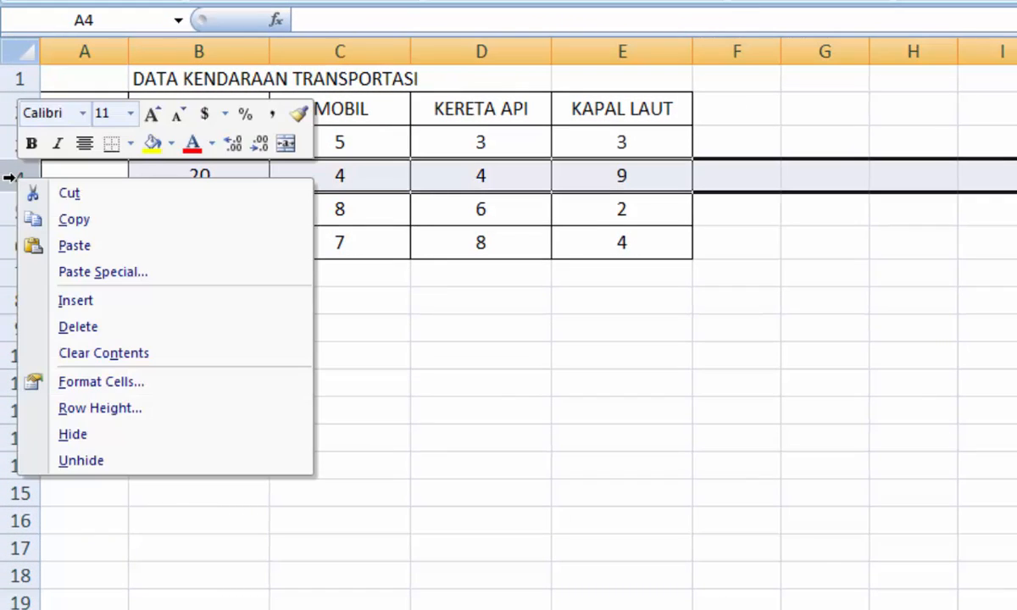
left_click(52, 303)
left_click(504, 386)
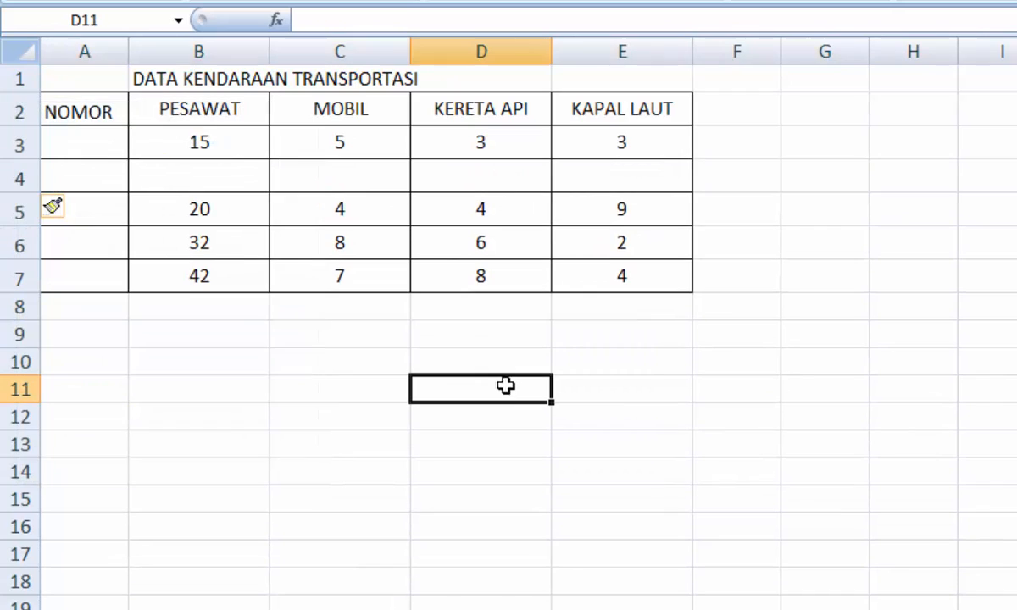
left_click(194, 171)
left_click(191, 351)
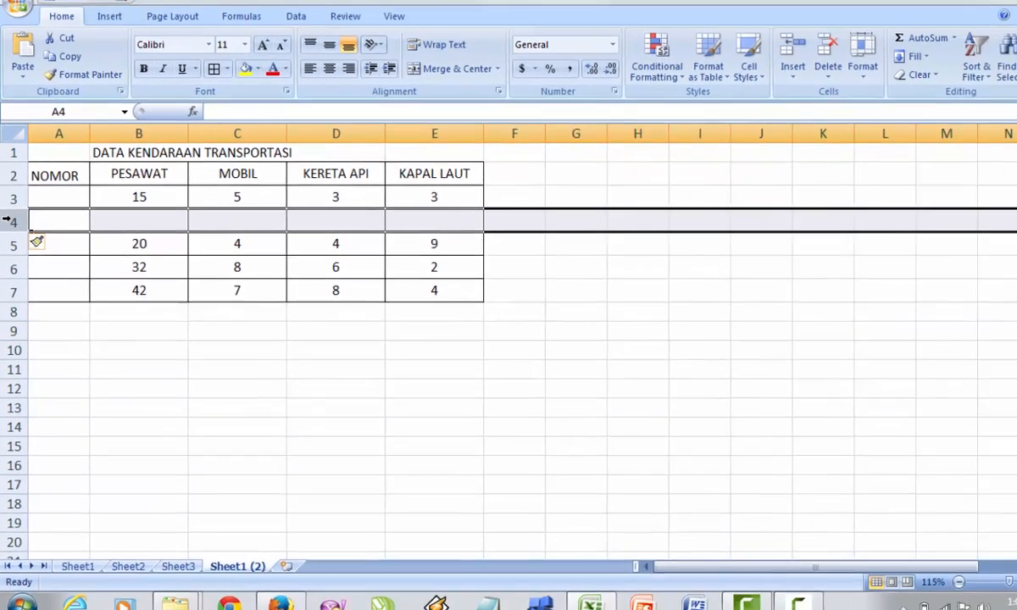
- Undo the row insertion, the borders, the NOMOR heading and the column insertion
left_click(10, 174)
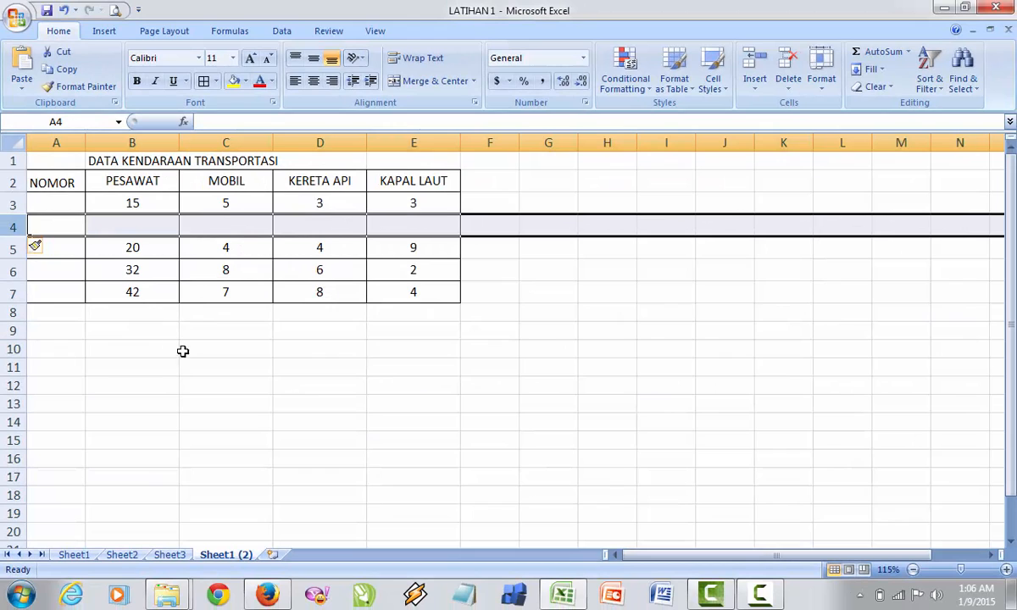
key("ctrl+z")
key("ctrl+z")
key("ctrl+z")
key("ctrl+z")
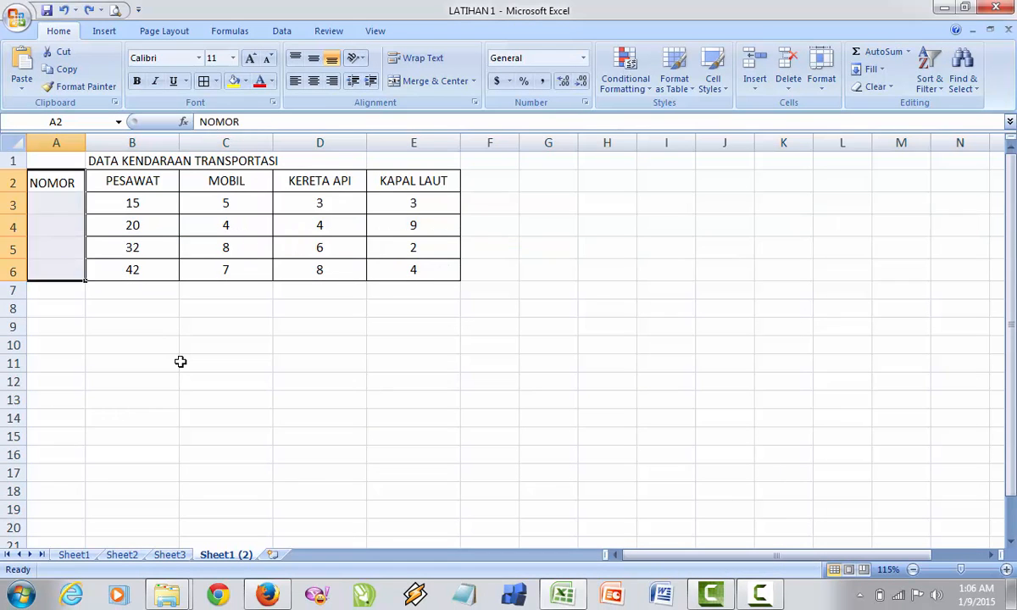
left_click(227, 303)
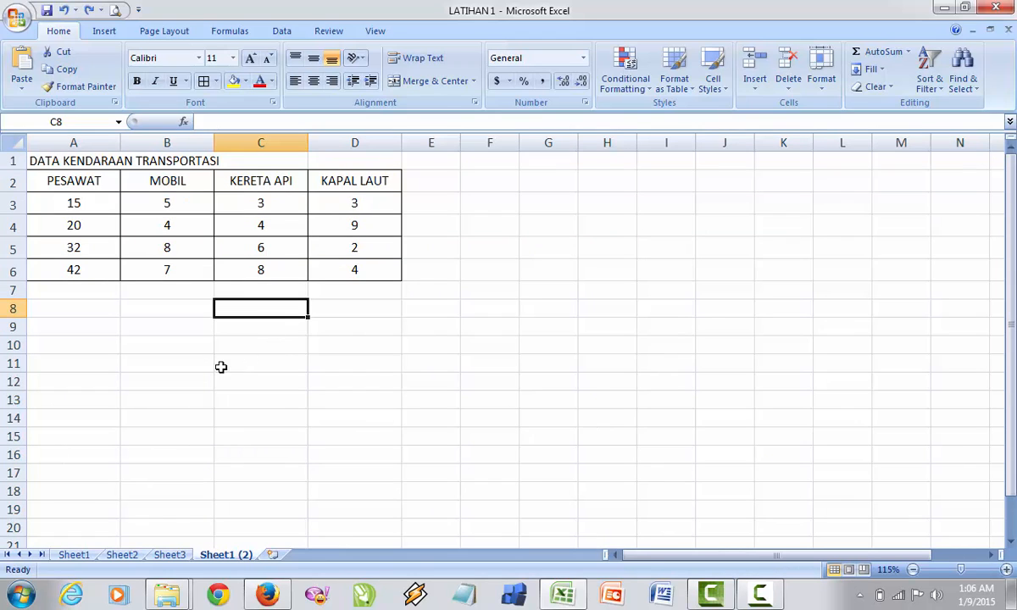
left_click(160, 322)
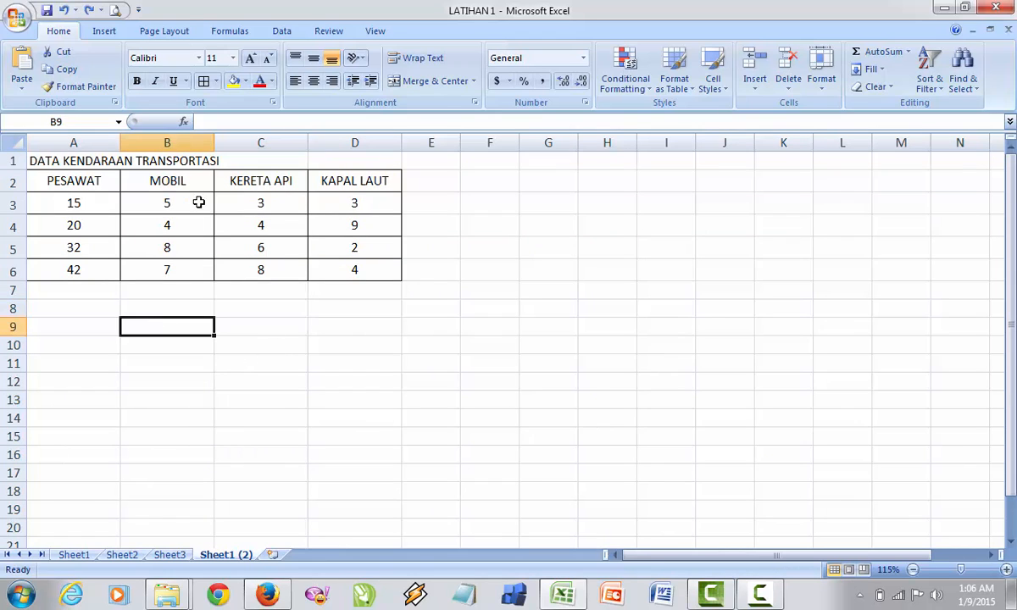
- Hide the MOBIL column (column B) of the transport table
left_click(187, 145)
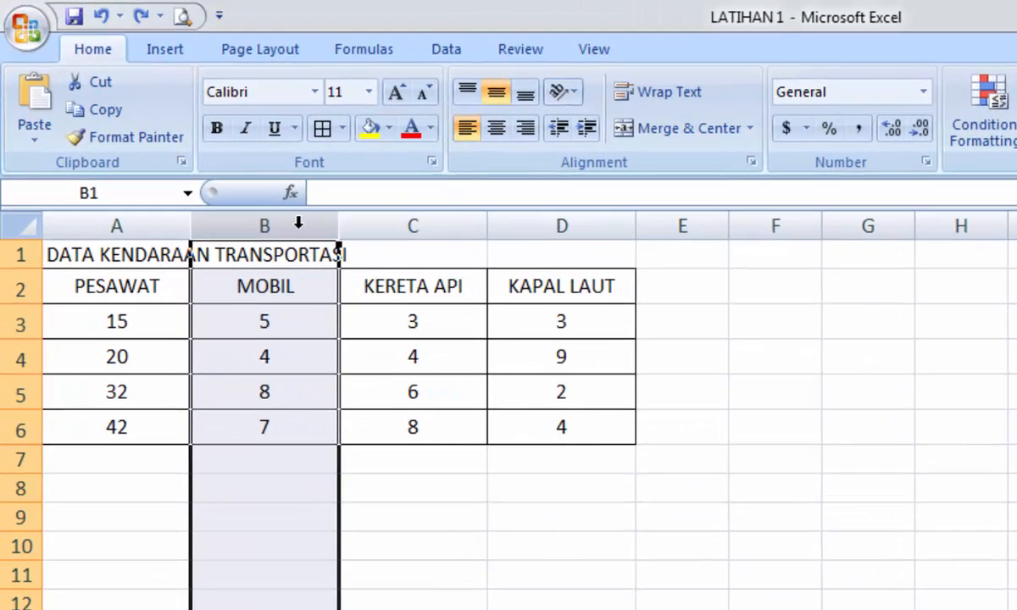
right_click(298, 222)
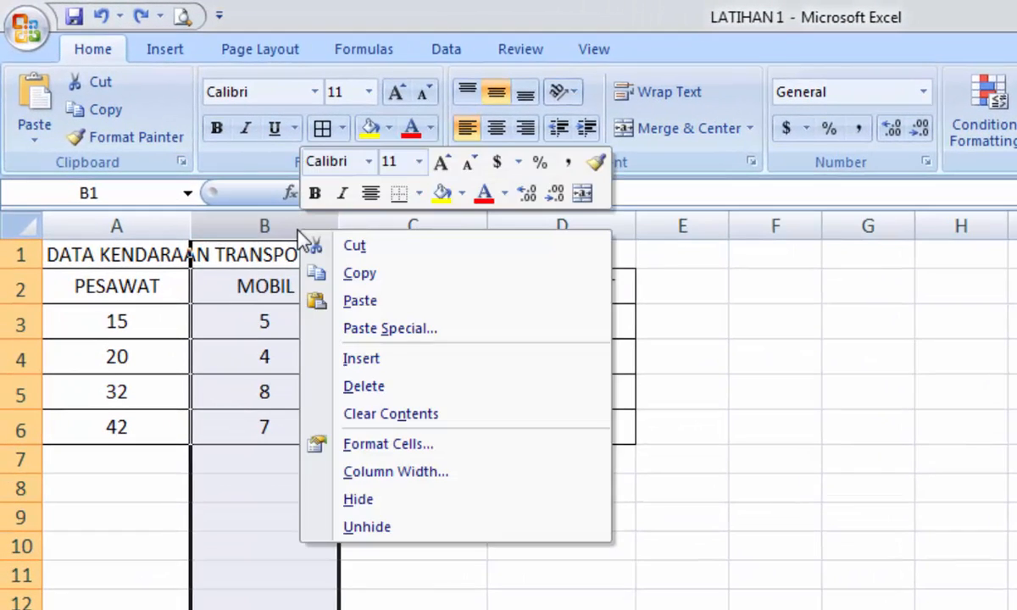
left_click(331, 502)
left_click(305, 585)
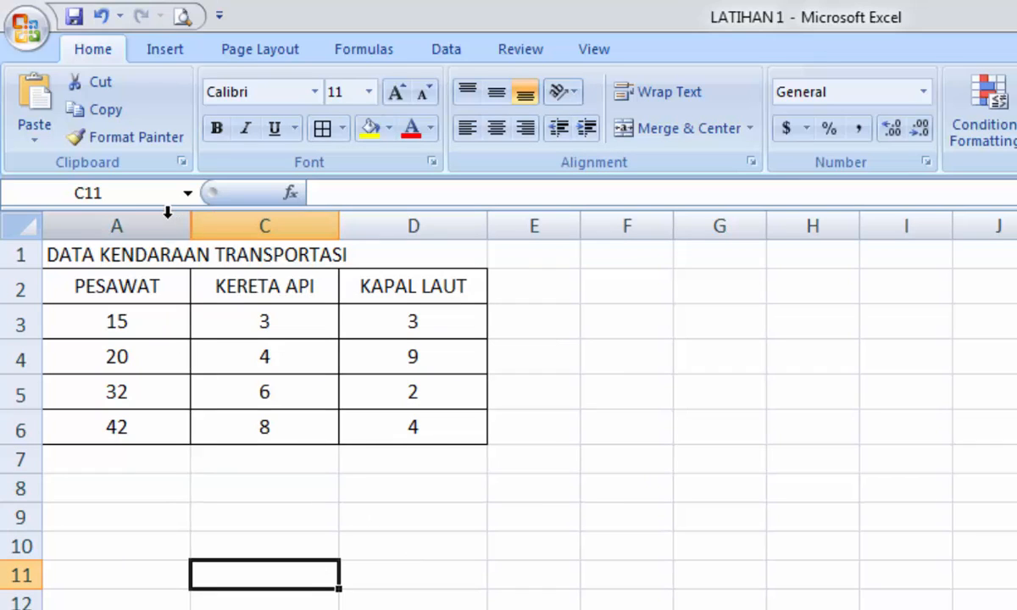
left_click(138, 217)
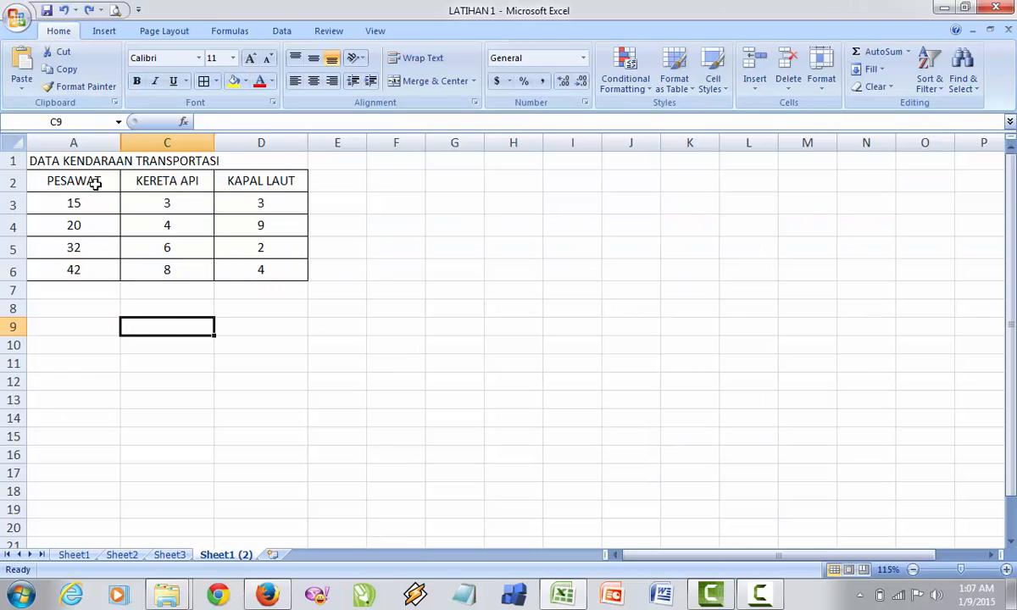
- Unhide the MOBIL column between columns A and C of the transport table
left_click_drag(102, 142, 145, 140)
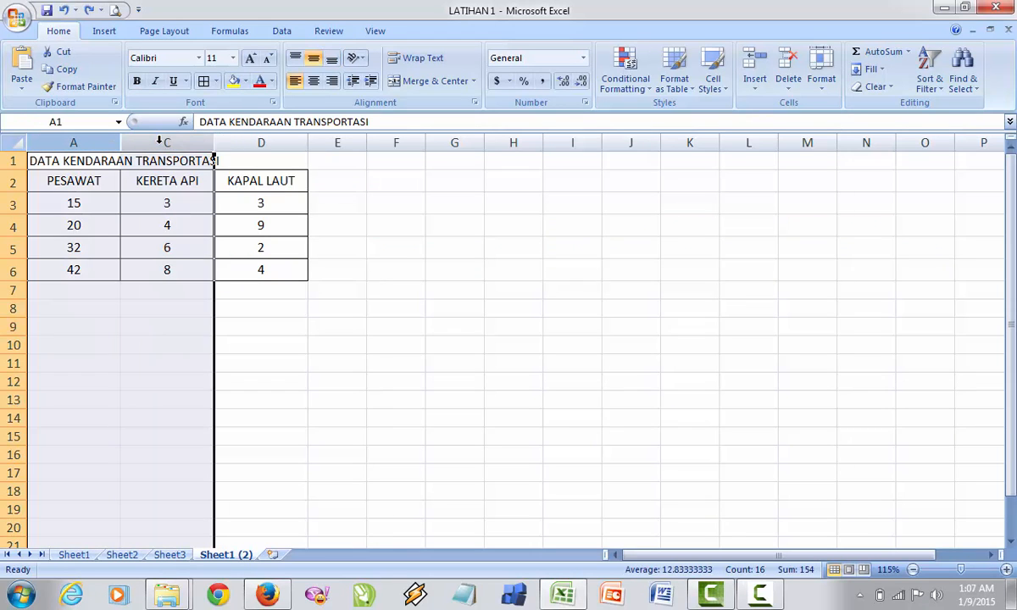
right_click(160, 144)
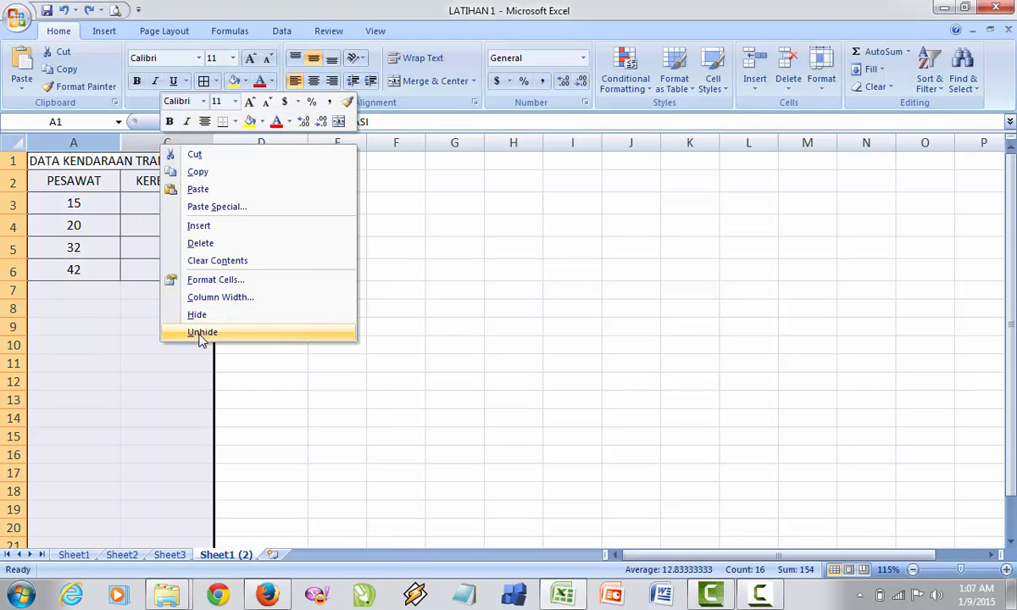
left_click(202, 334)
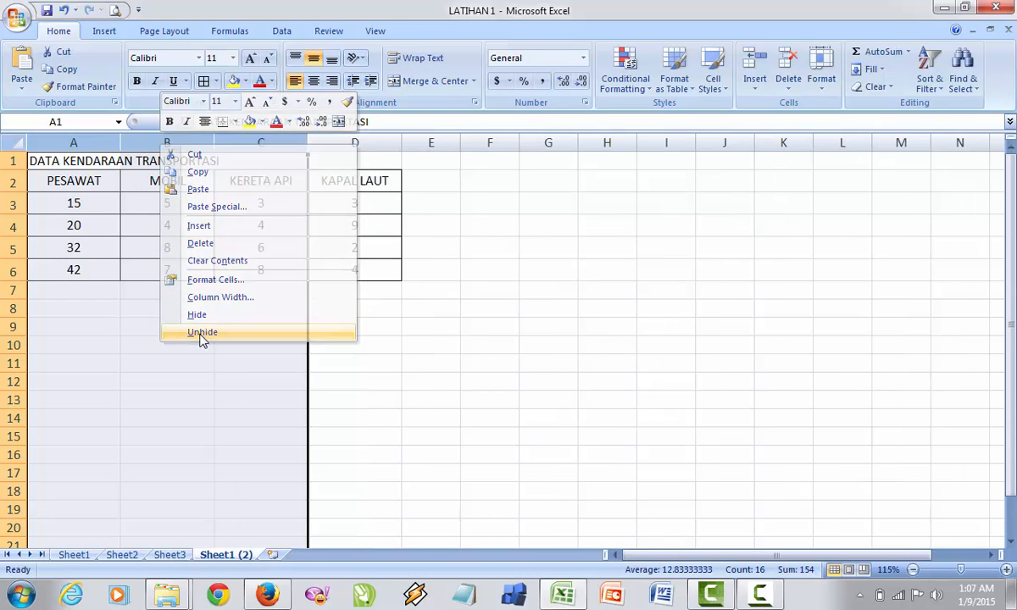
left_click(396, 344)
left_click(211, 335)
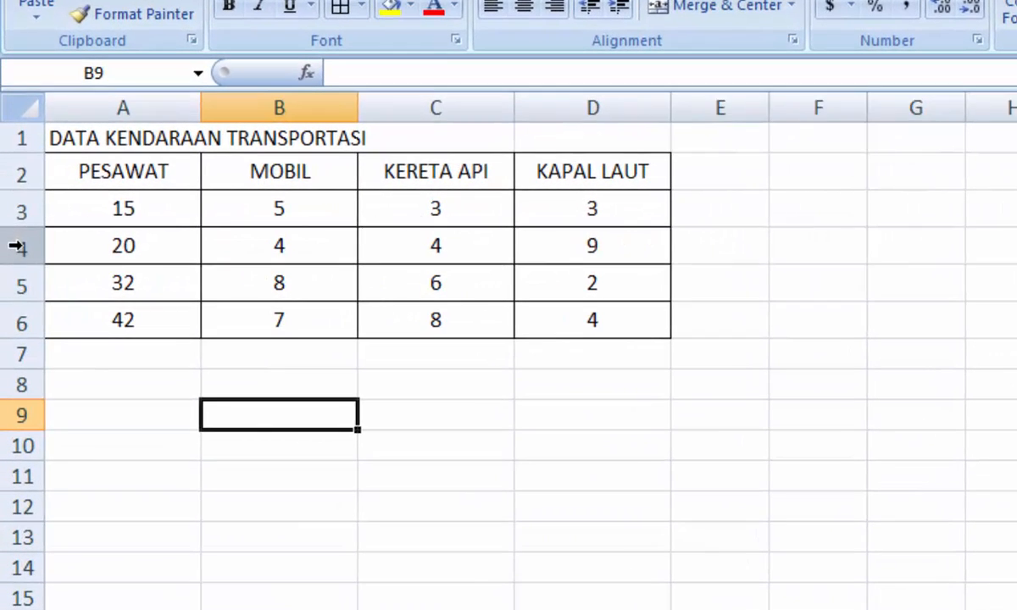
- Hide row 4 of the transport table
left_click(12, 224)
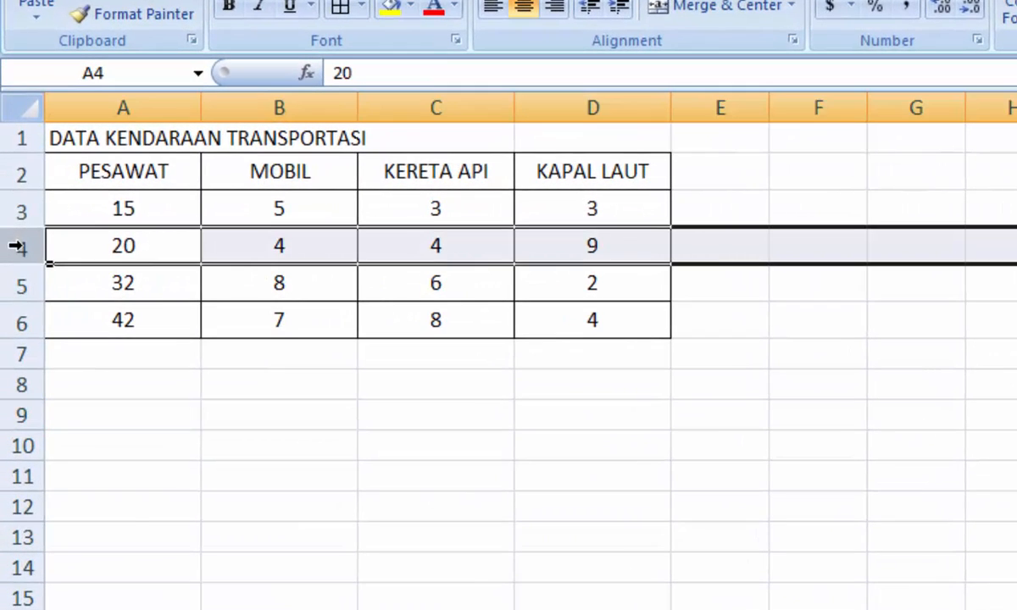
right_click(16, 245)
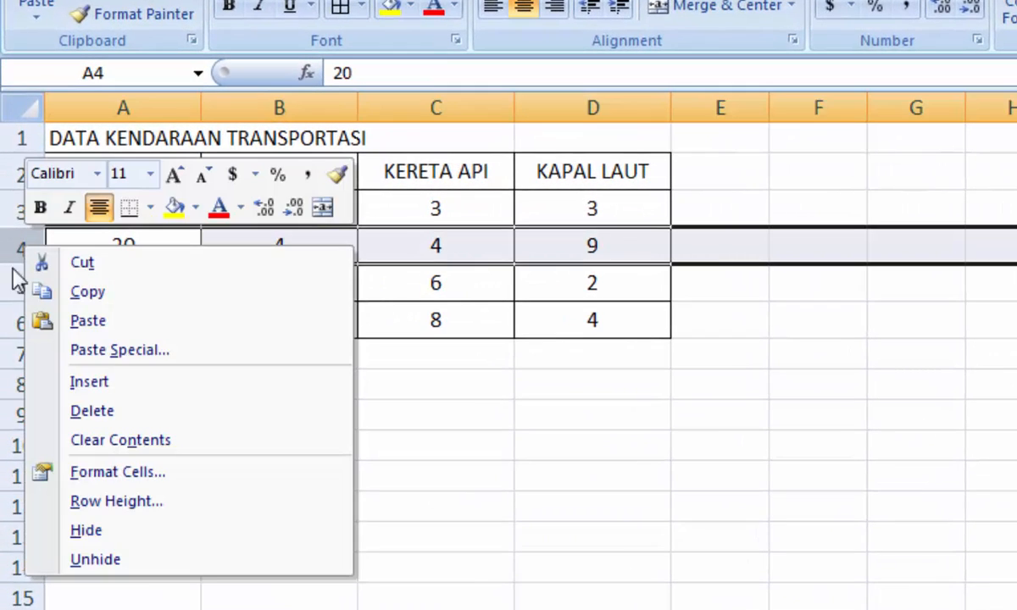
left_click(75, 531)
left_click(497, 462)
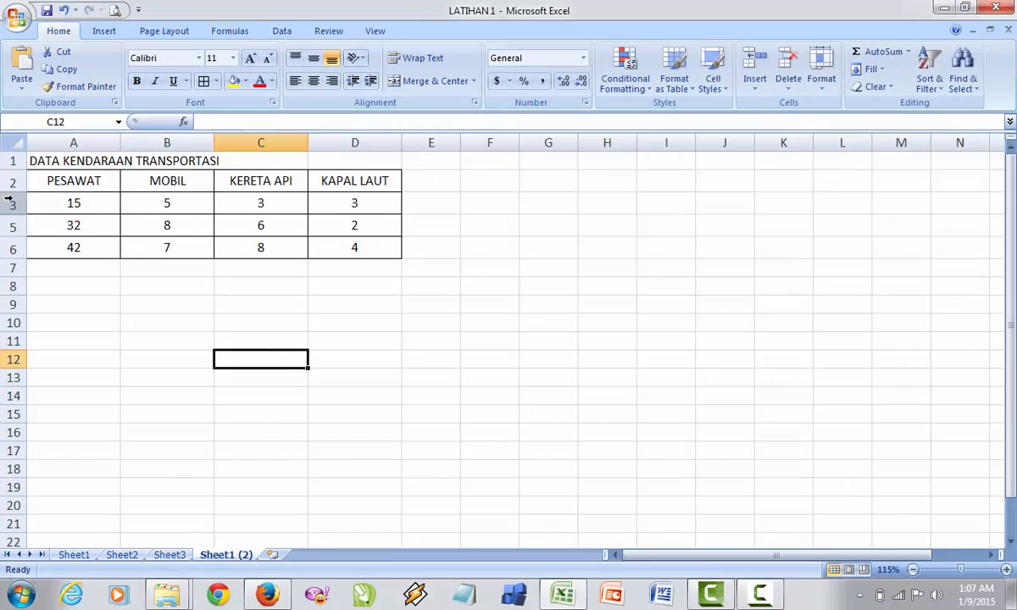
- Unhide row 4 between rows 3 and 5 of the transport table
left_click_drag(12, 202, 10, 224)
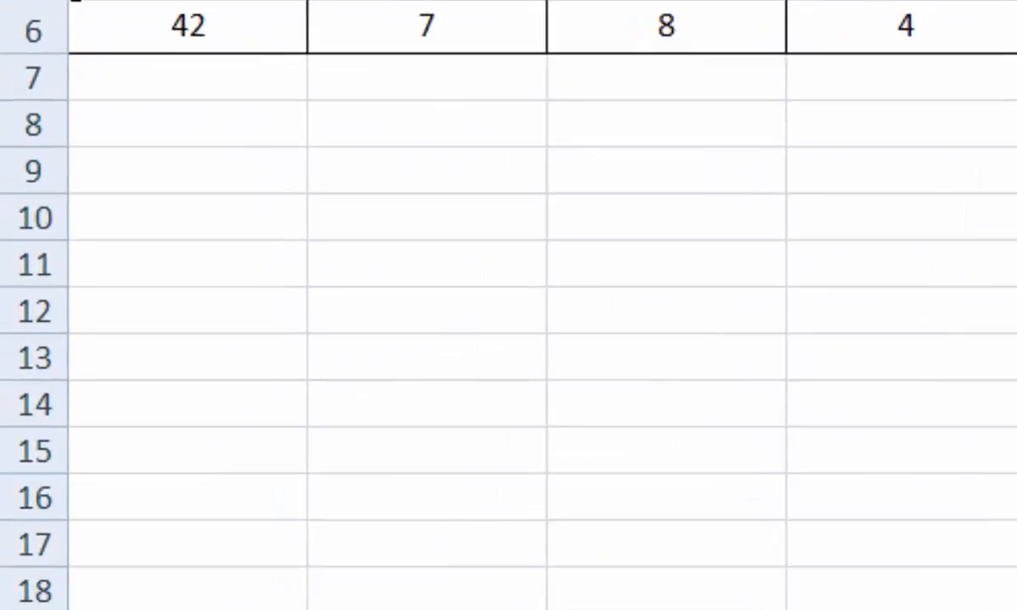
right_click(24, 170)
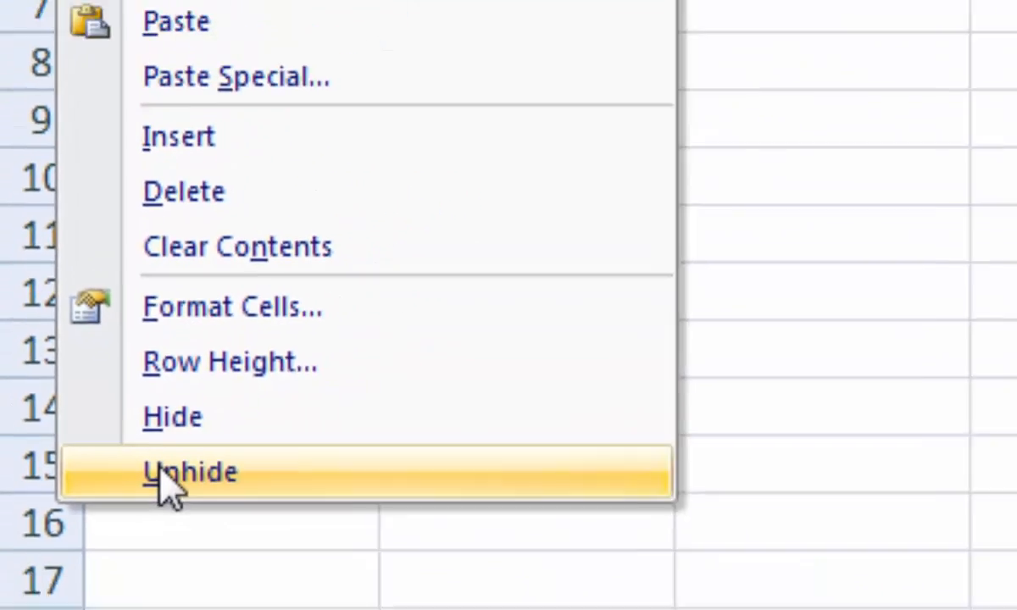
left_click(140, 465)
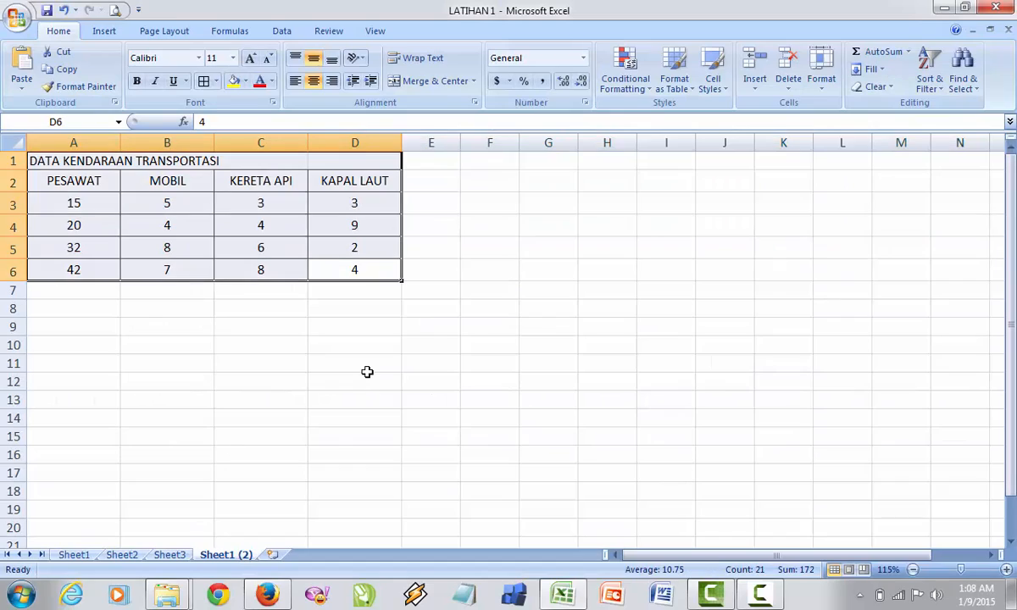